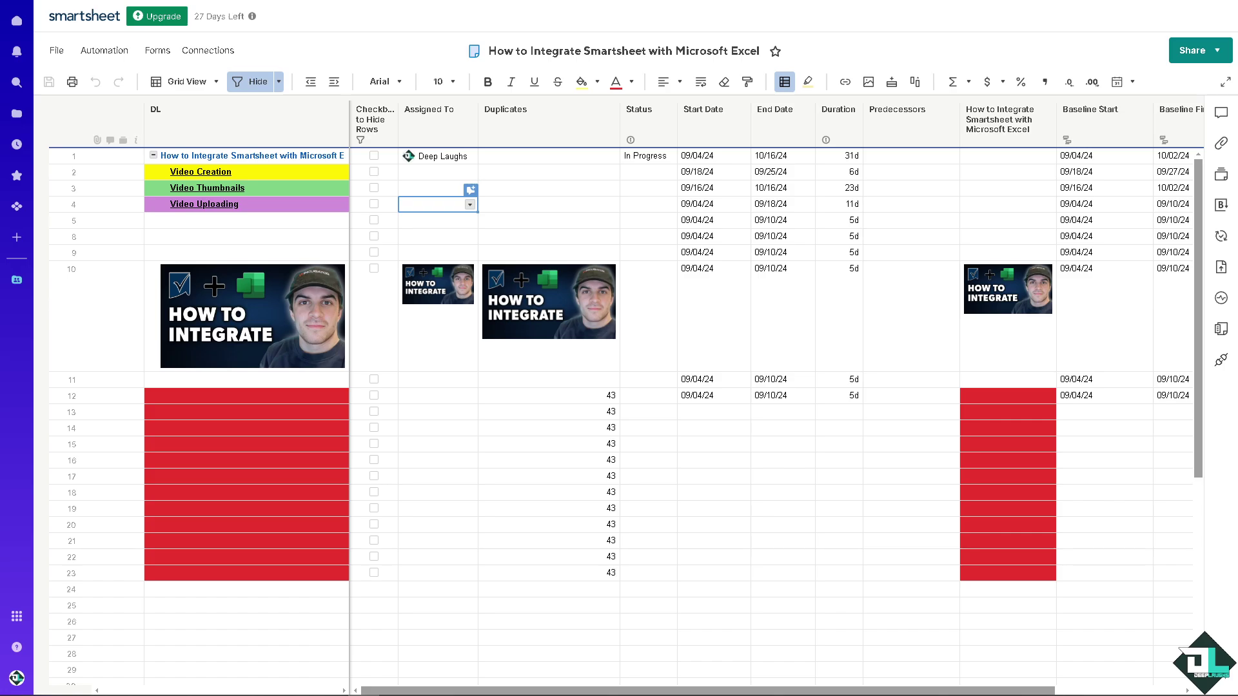
Step: Browse the sheet's export options, then open the Excel partner page's Live Data Connector guide
click(57, 52)
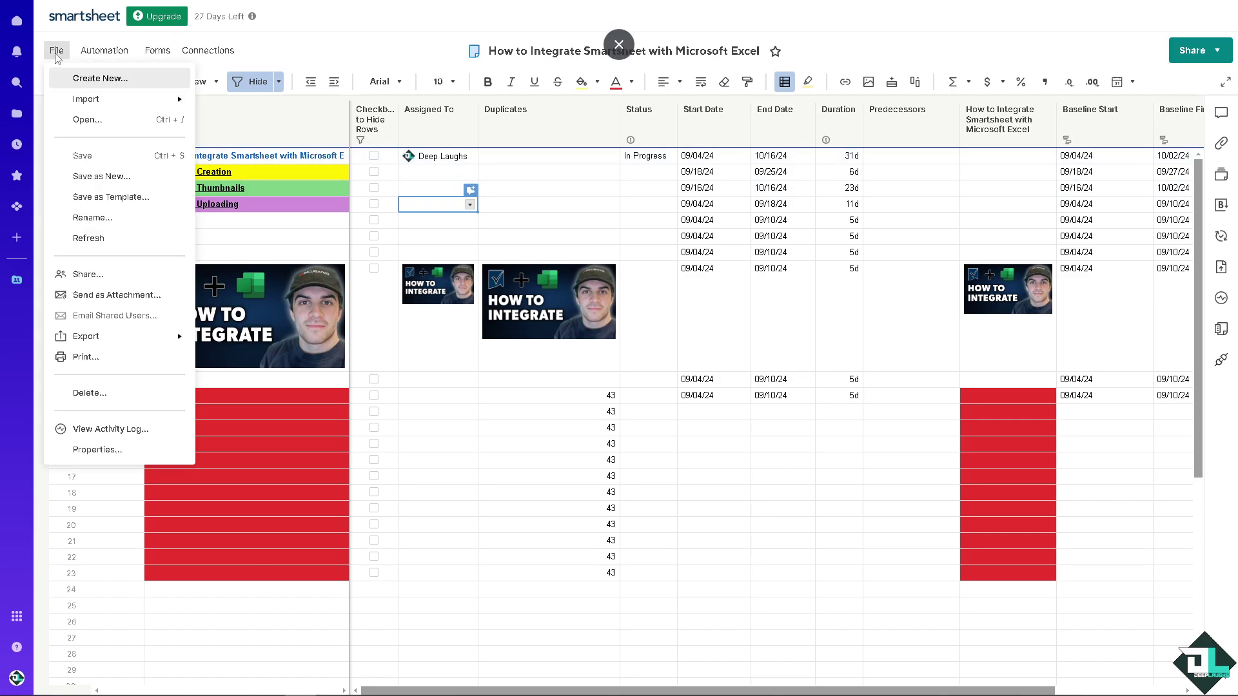
mouse_move(121, 340)
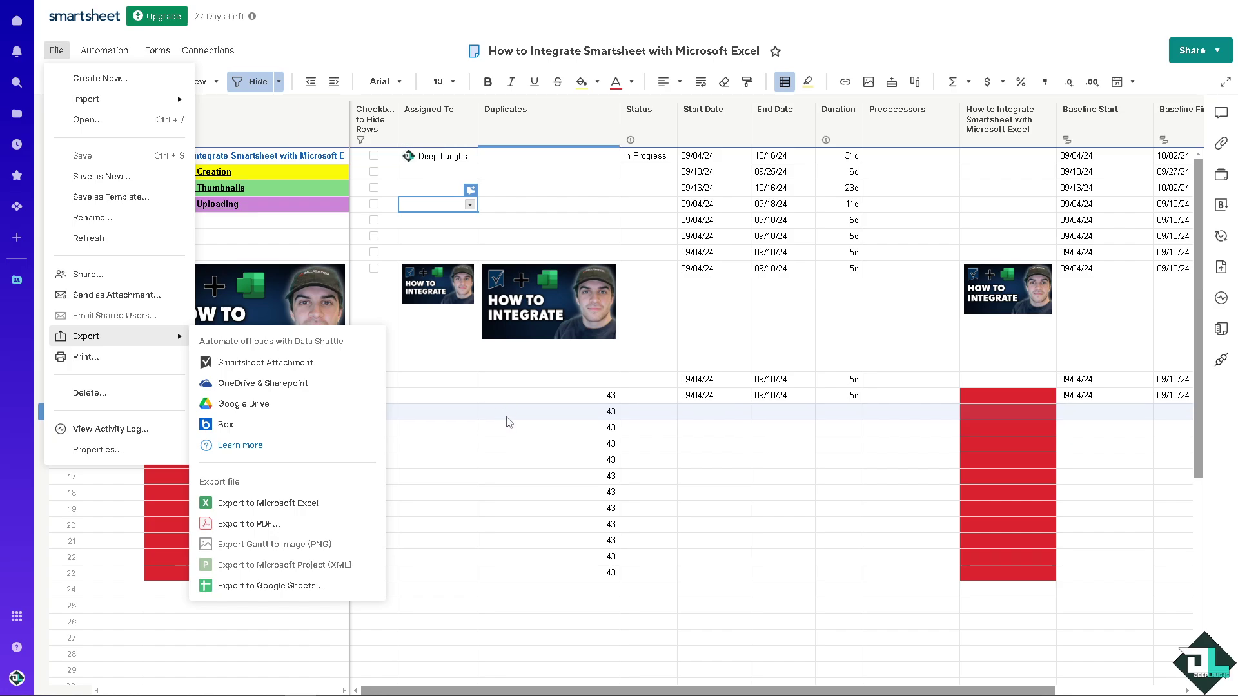
click(533, 464)
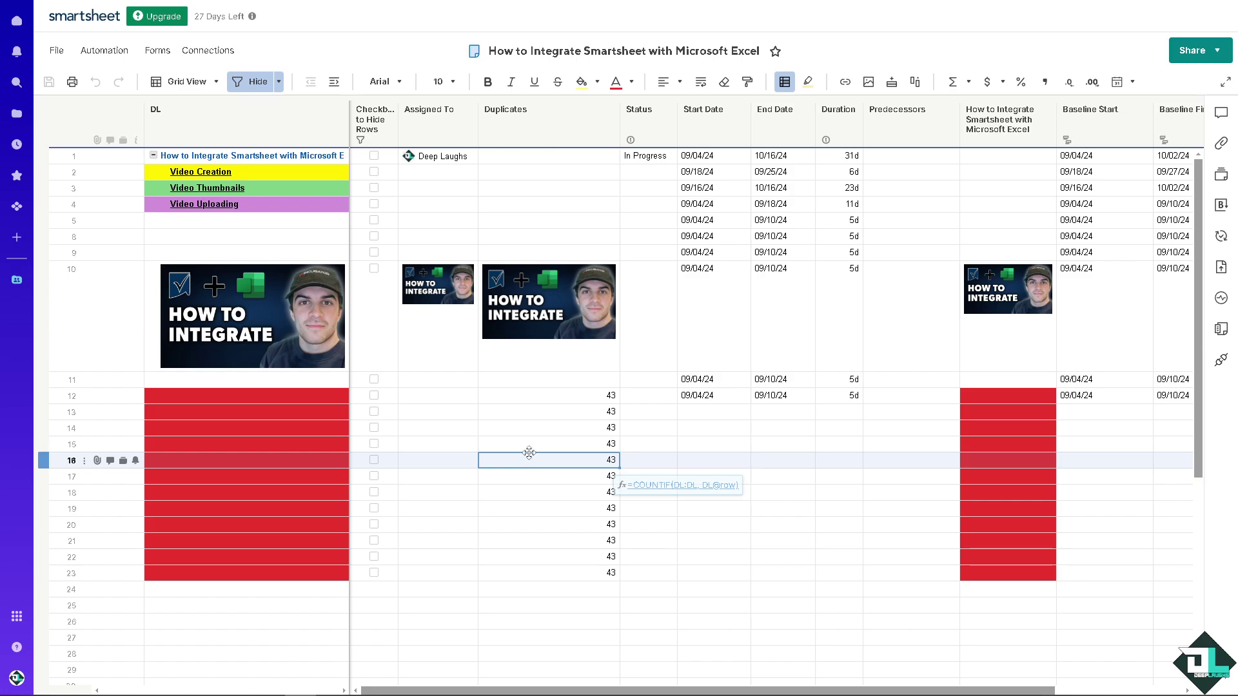
click(18, 213)
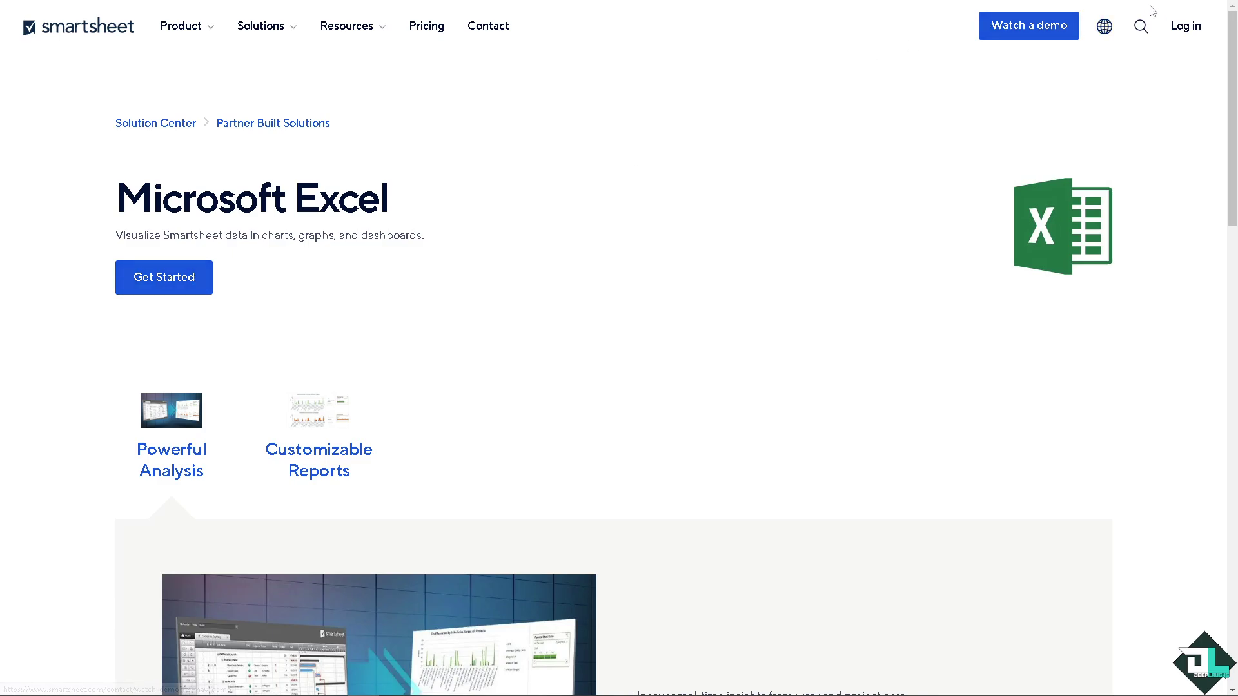
click(184, 282)
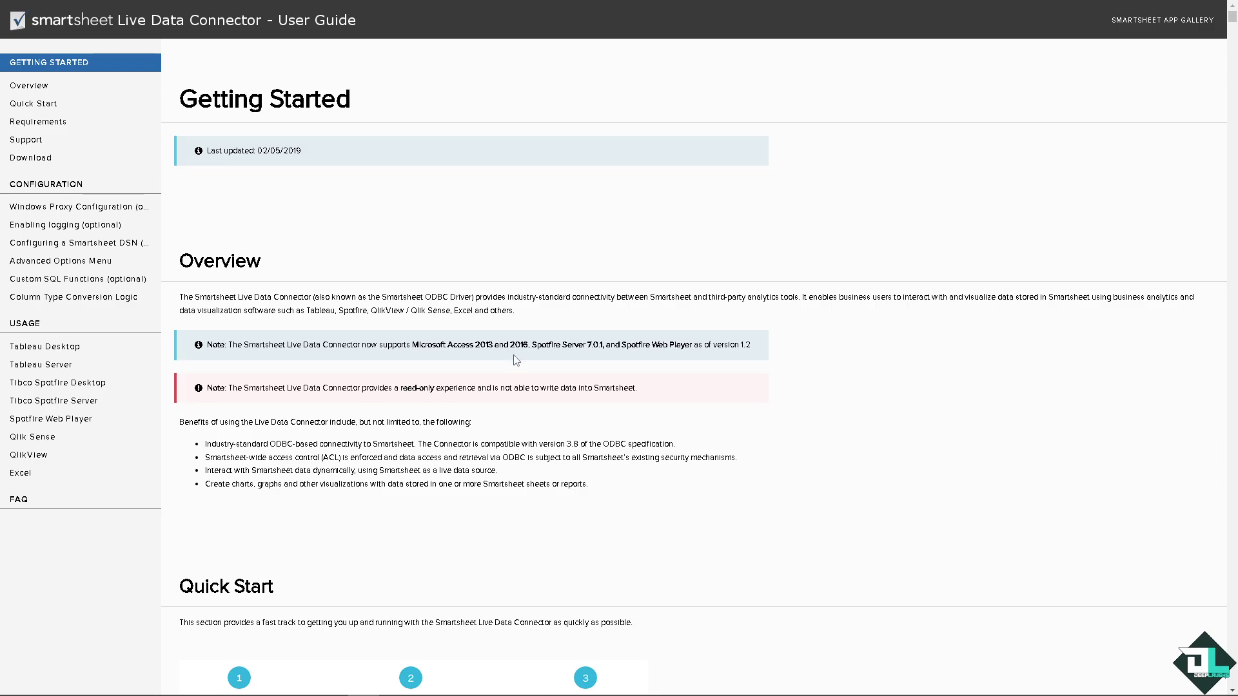
Step: Scroll the Live Data Connector guide down to Requirements and follow its pricing link
scroll(515, 366, down, 3)
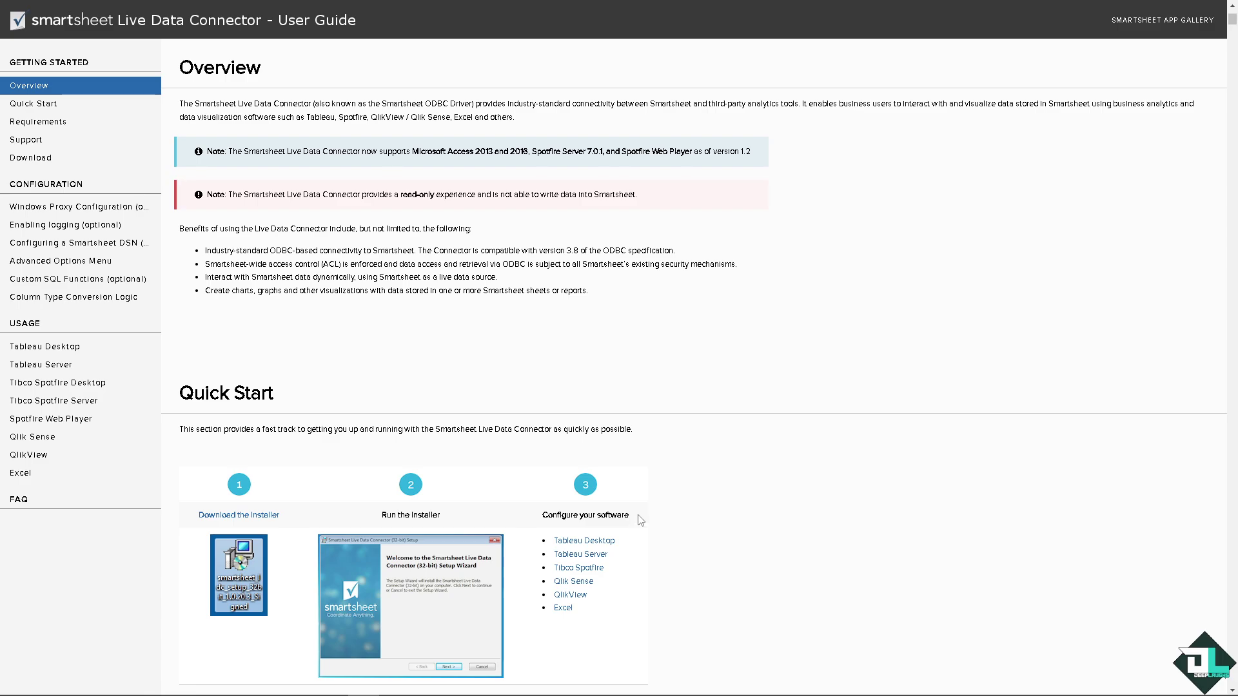
scroll(619, 515, down, 3)
scroll(274, 537, down, 3)
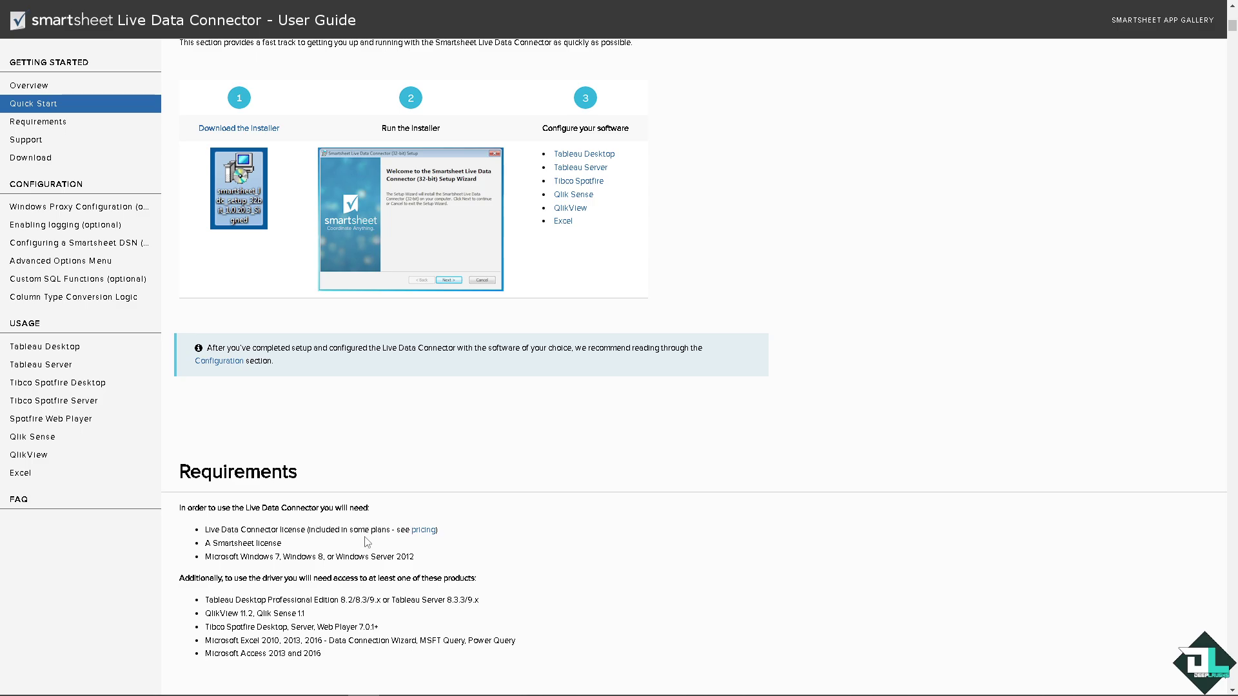
click(422, 536)
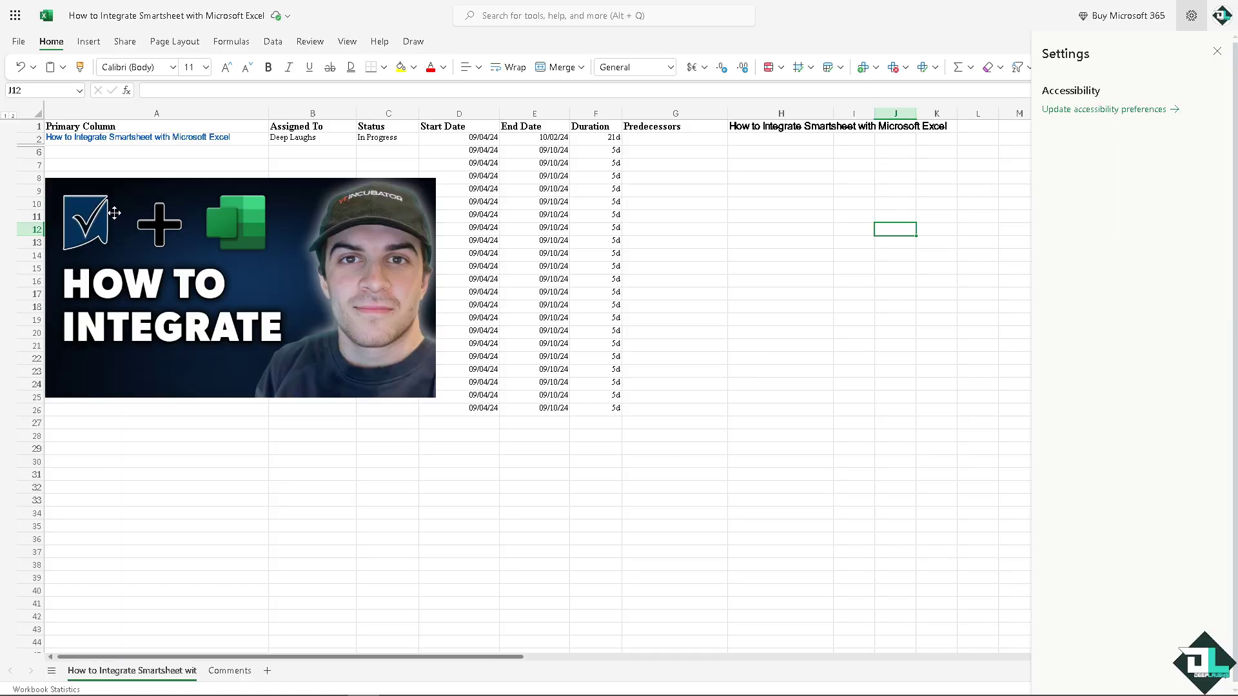
Step: Search the Microsoft 365 Apps page for 'Smartsheet', which finds no matching app
click(18, 16)
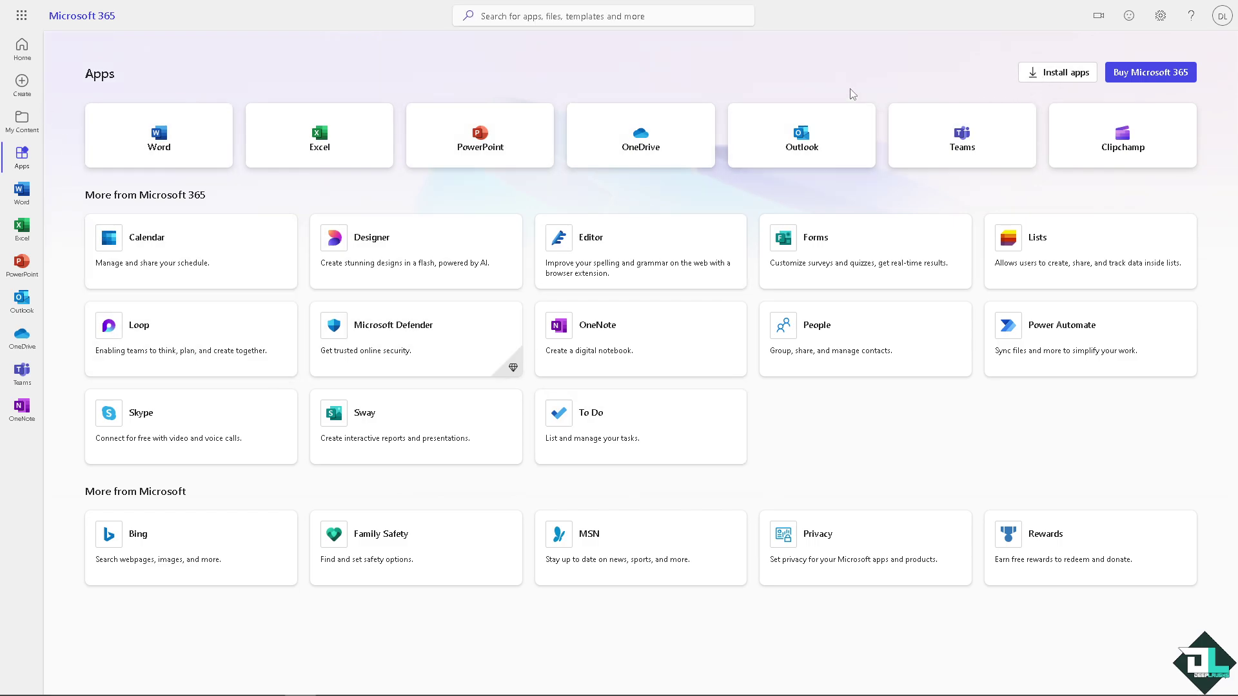
click(639, 15)
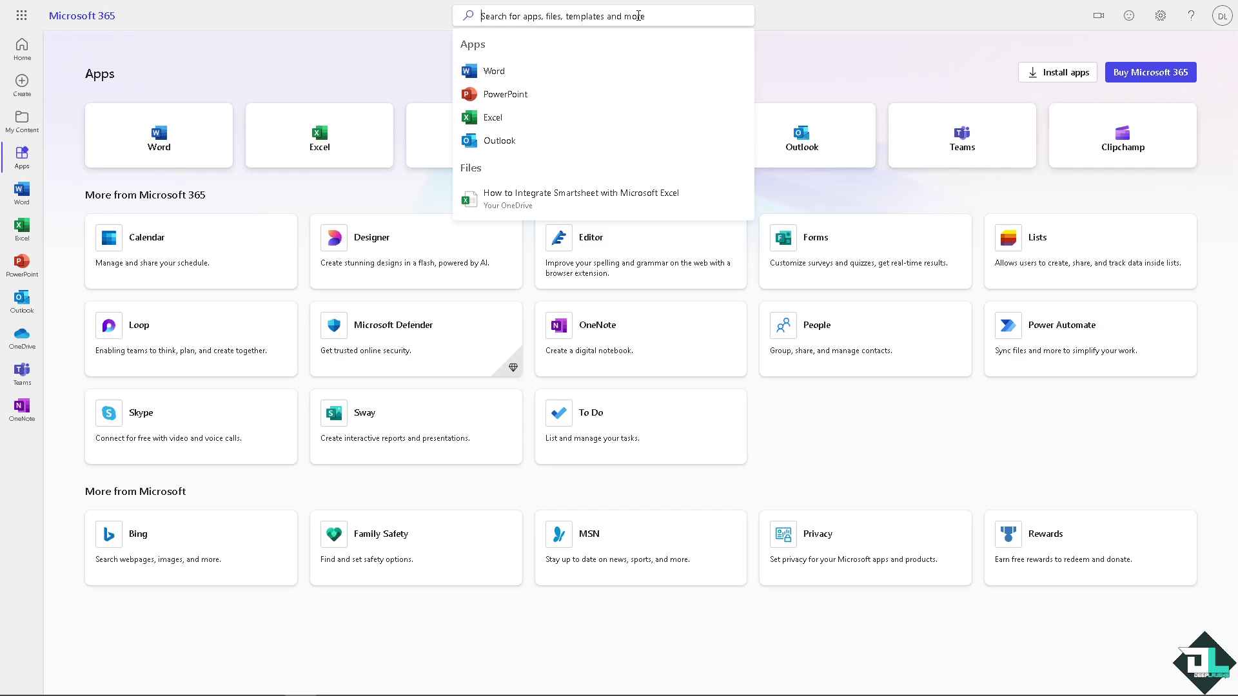
text(Smartsheet)
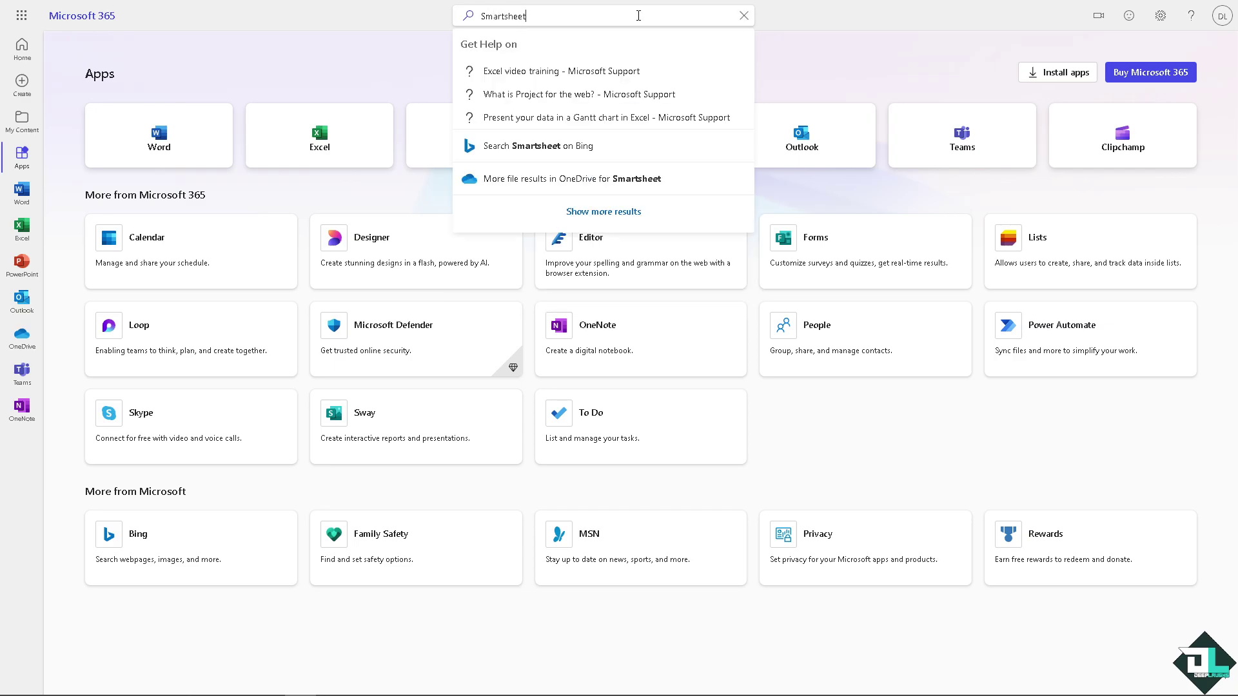
click(362, 56)
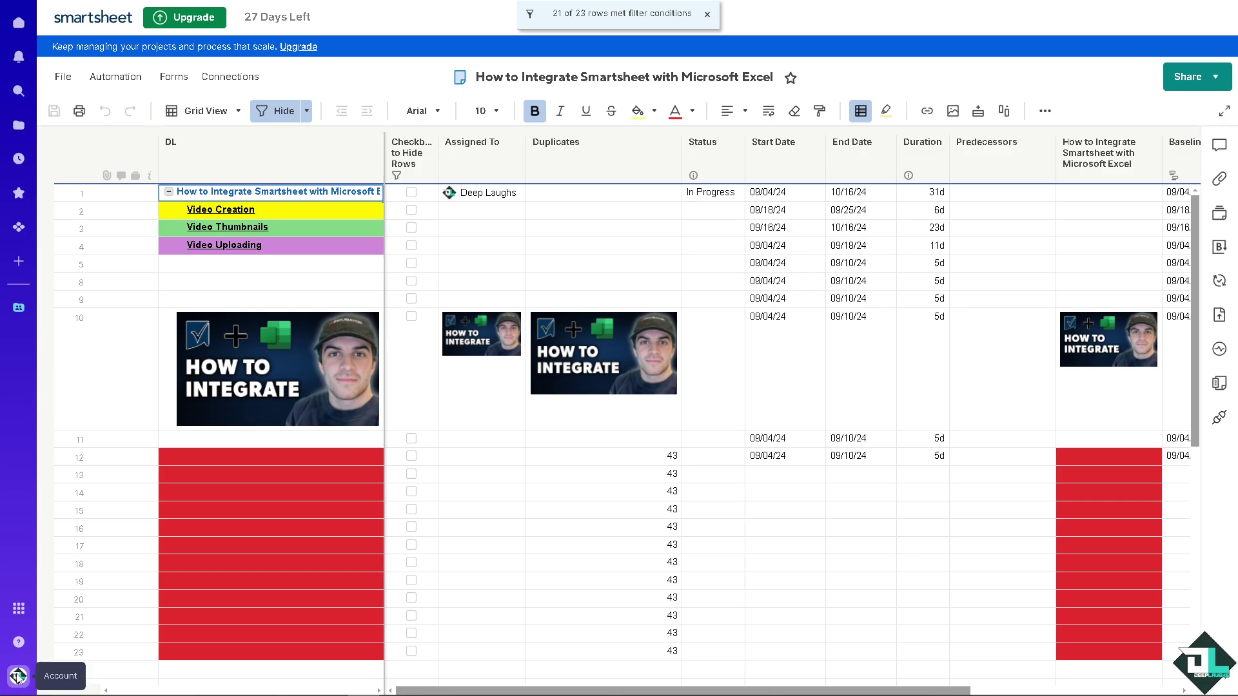
Step: Review Smartsheet's Apps & Integrations settings, checking Mobile Devices and Apps, then close them
click(17, 675)
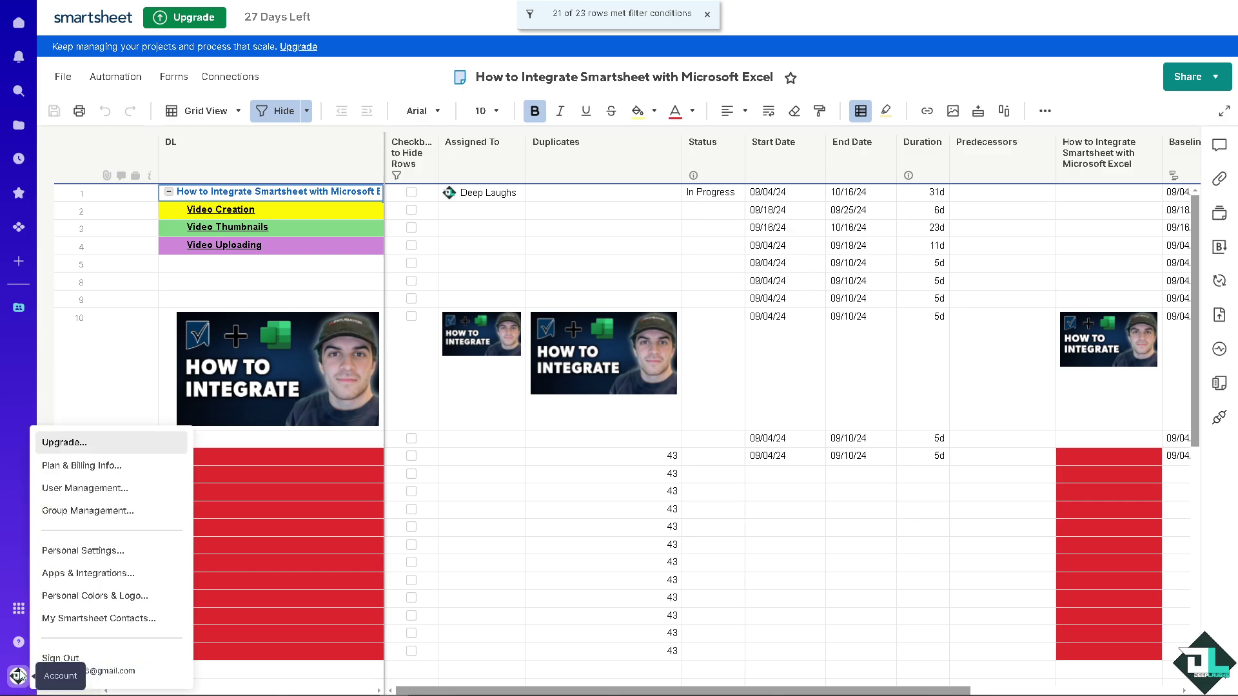
click(84, 576)
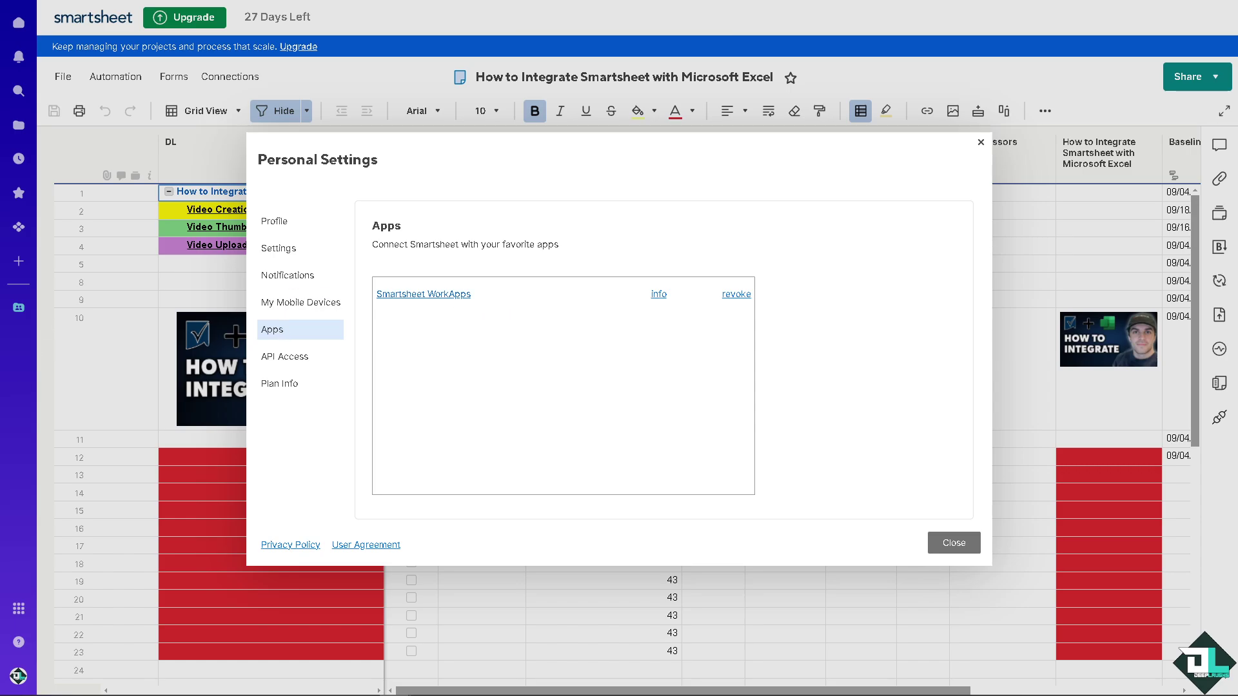
click(301, 302)
click(302, 329)
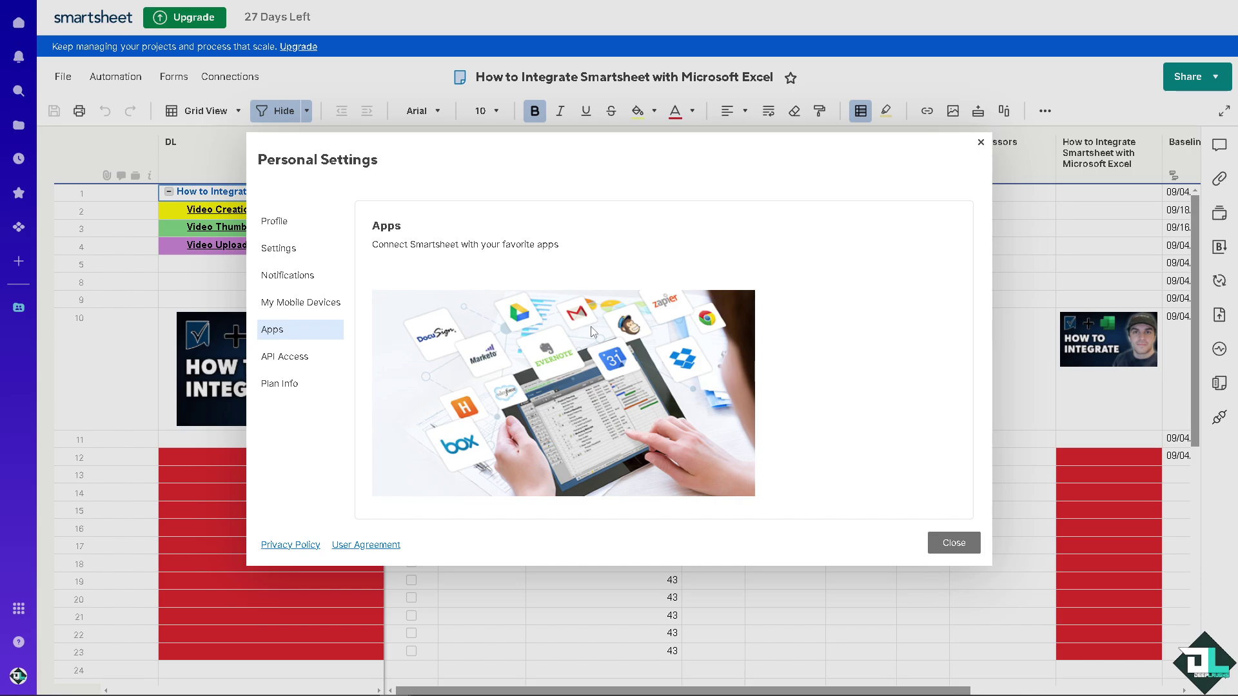
click(956, 544)
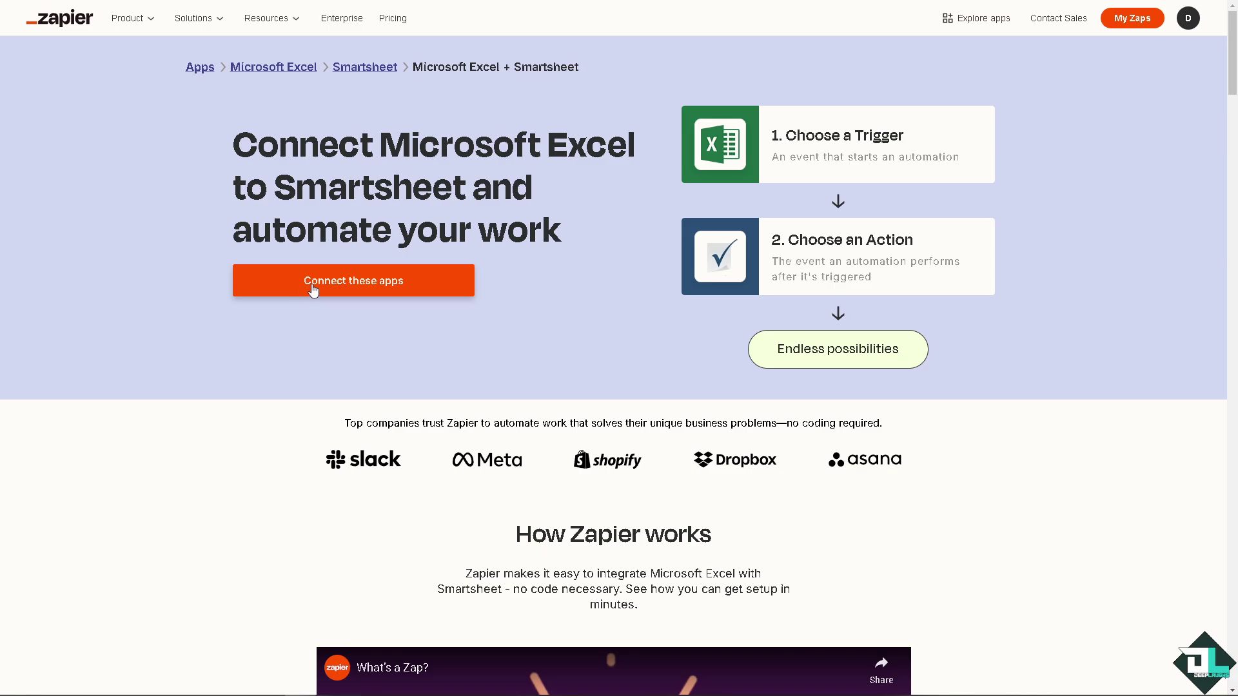
Step: Create an Excel-to-Smartsheet Zap and rename it 'How to Integrate Smartsheet with Microsoft Excel'
click(313, 284)
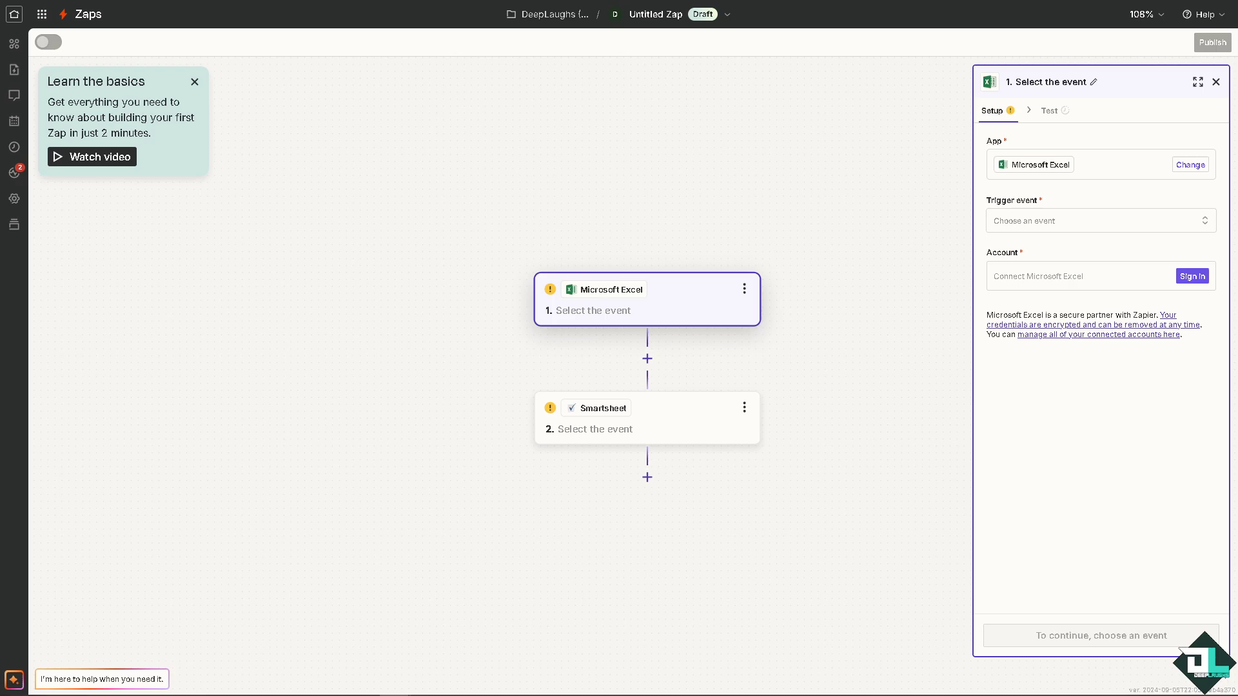
click(657, 16)
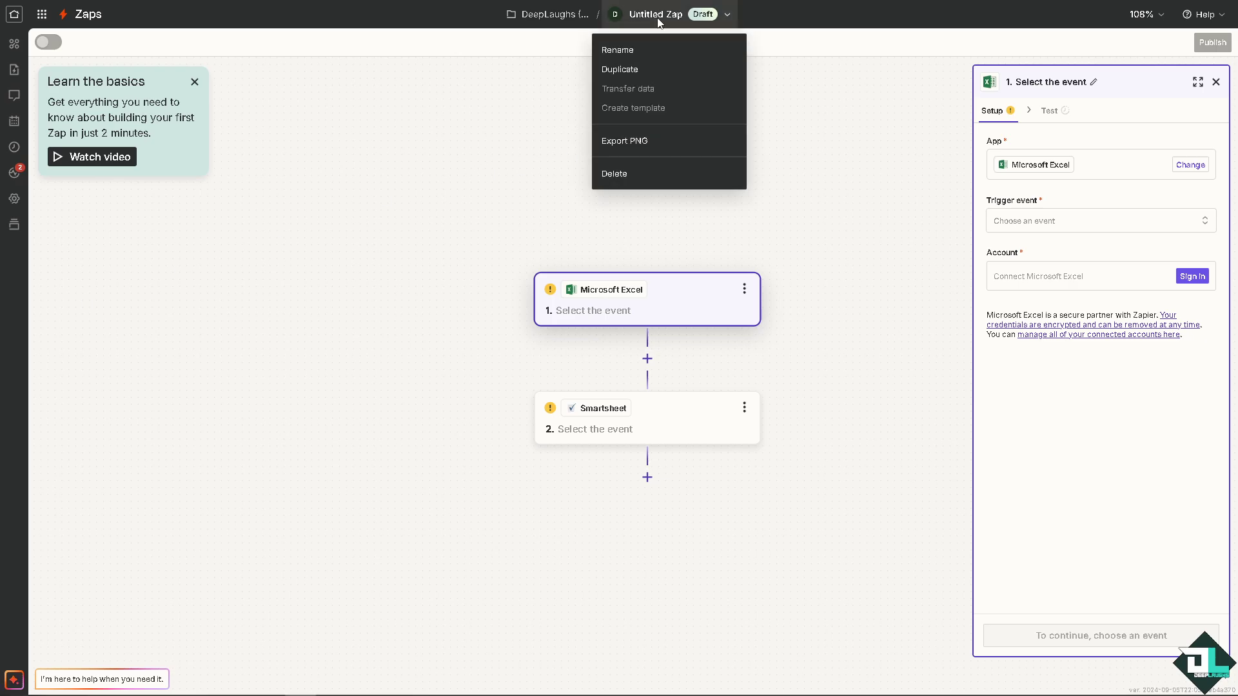
click(645, 52)
text(How to Integrate Smartsheet with Microsoft Excel)
key(Return)
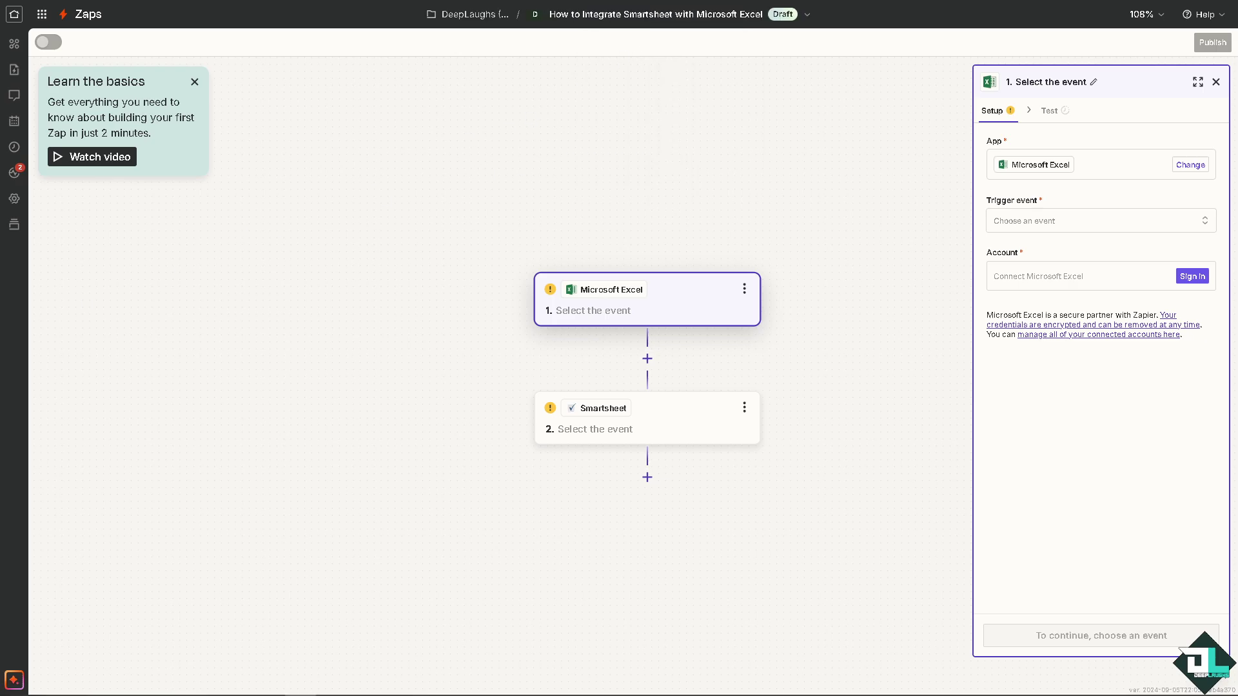
Step: Set the Excel trigger event to New Row and connect a Microsoft Excel account
click(1065, 225)
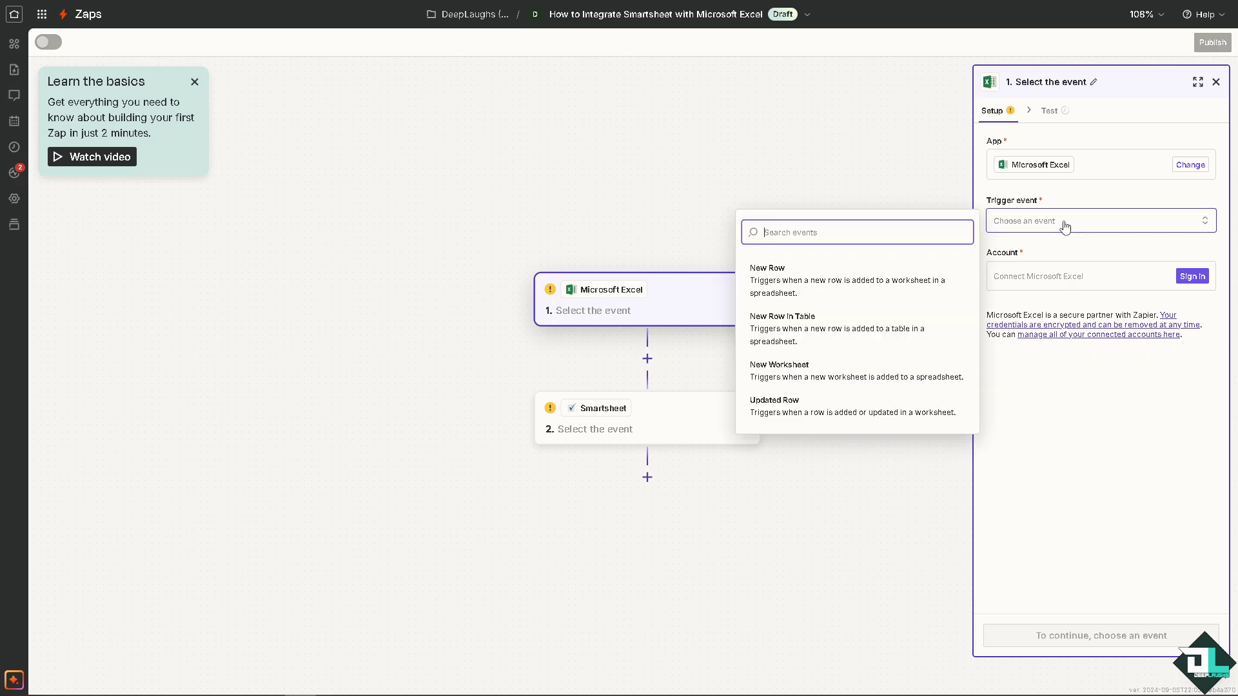
click(798, 293)
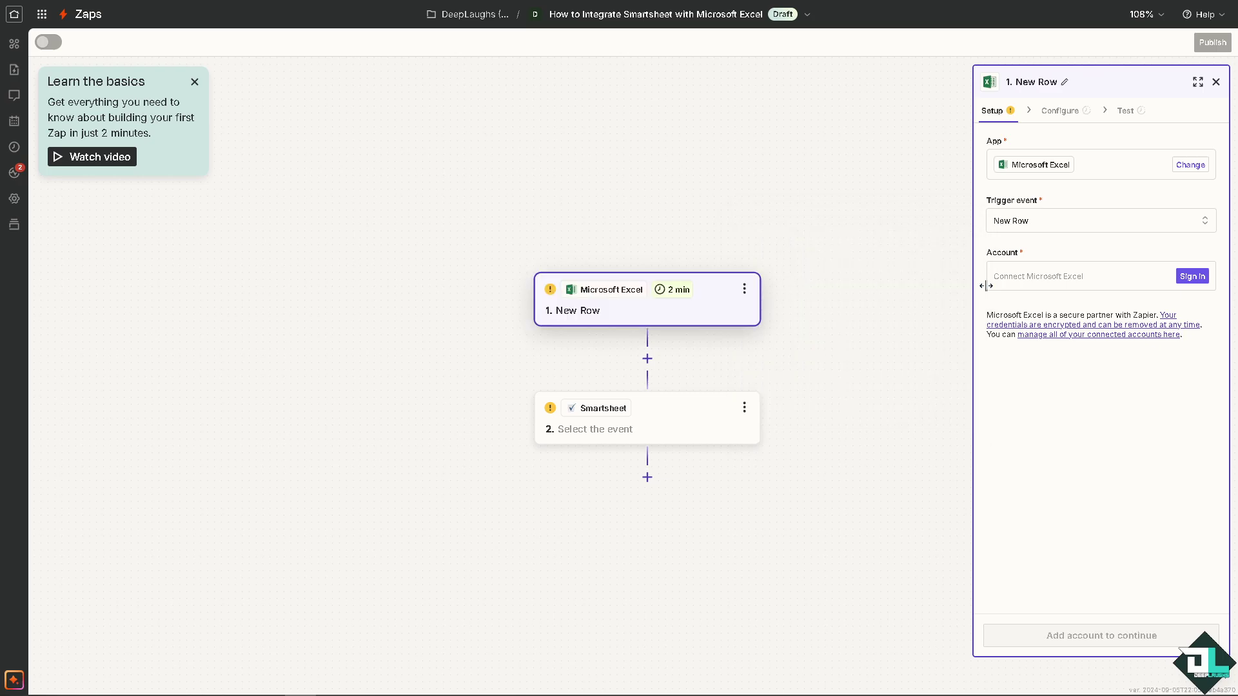
click(1185, 280)
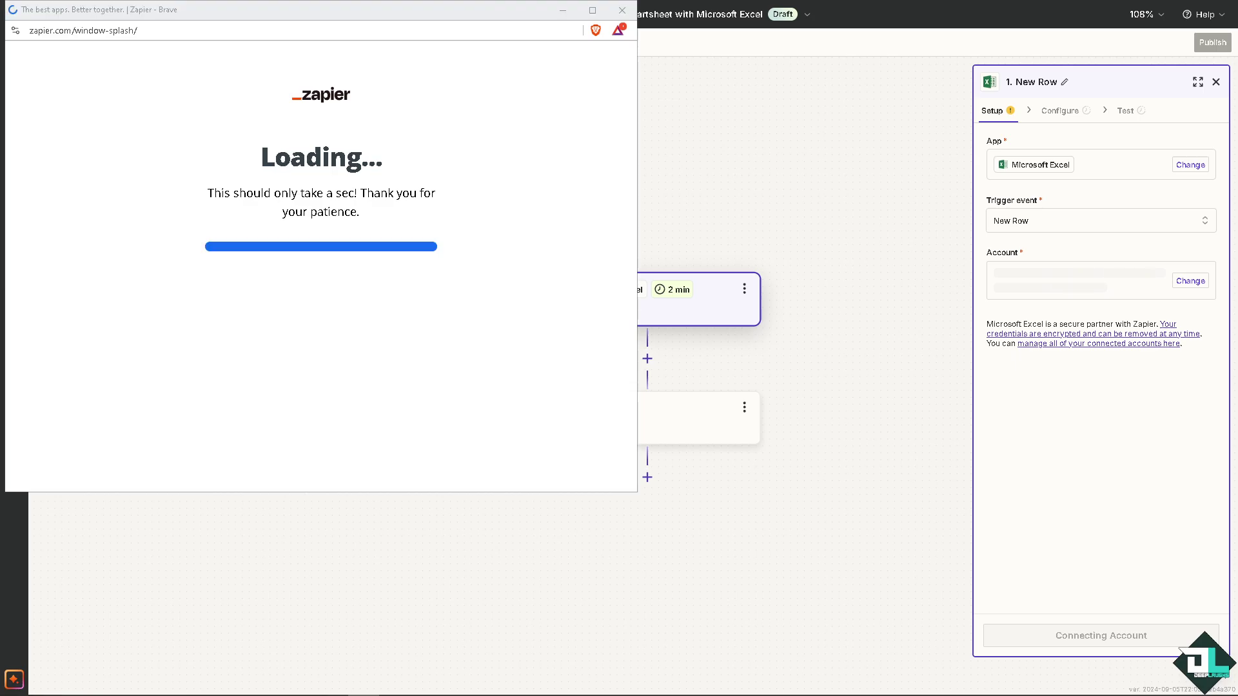
click(425, 334)
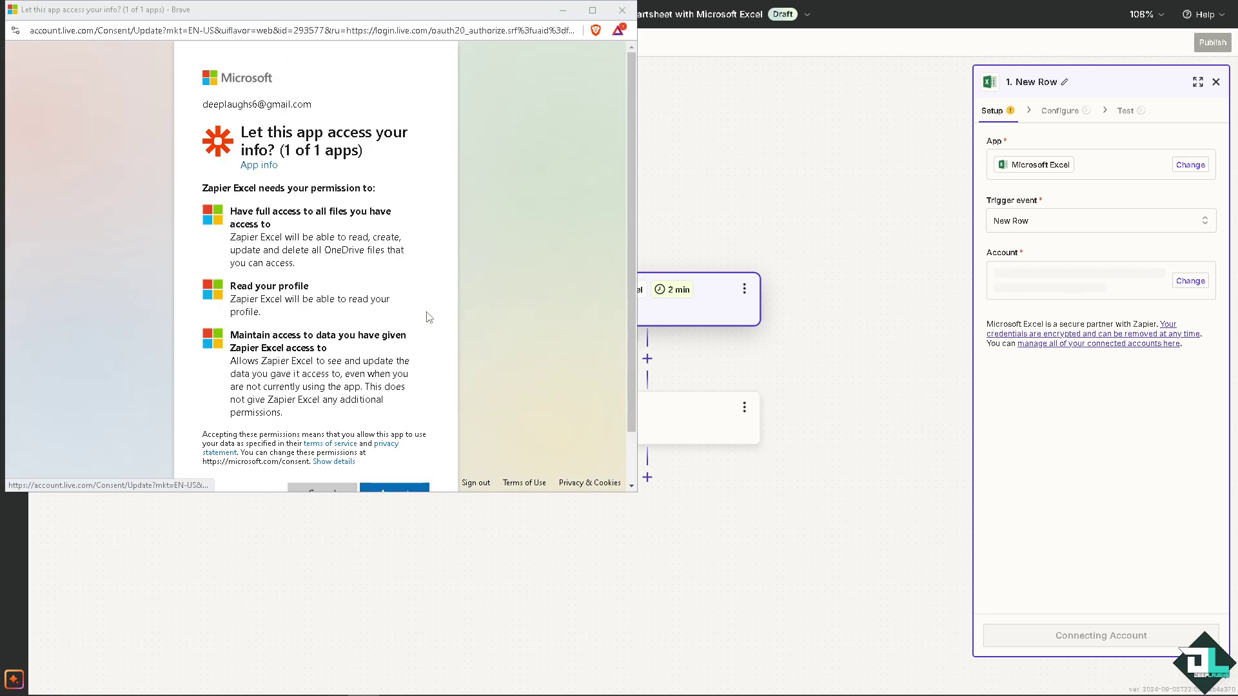
scroll(474, 384, down, 1)
click(394, 436)
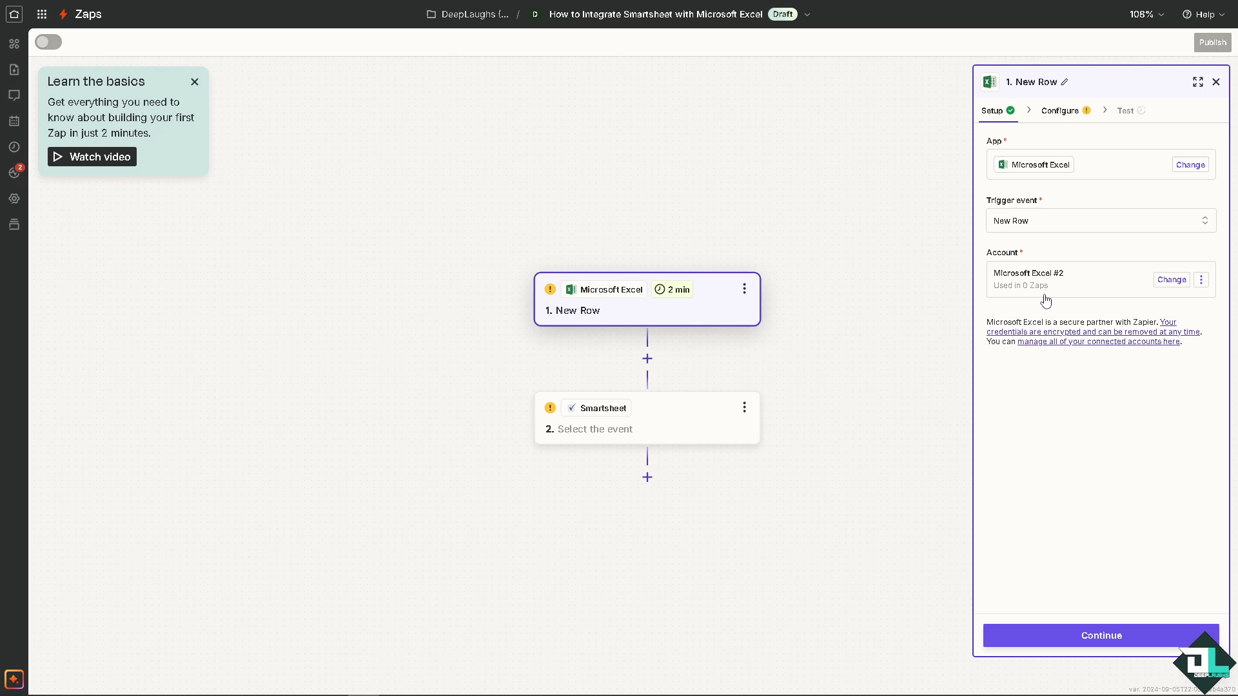
Step: Point the trigger at OneDrive, the How to Integrate Smartsheet with Microsoft Excel workbook, and its first worksheet
click(1047, 634)
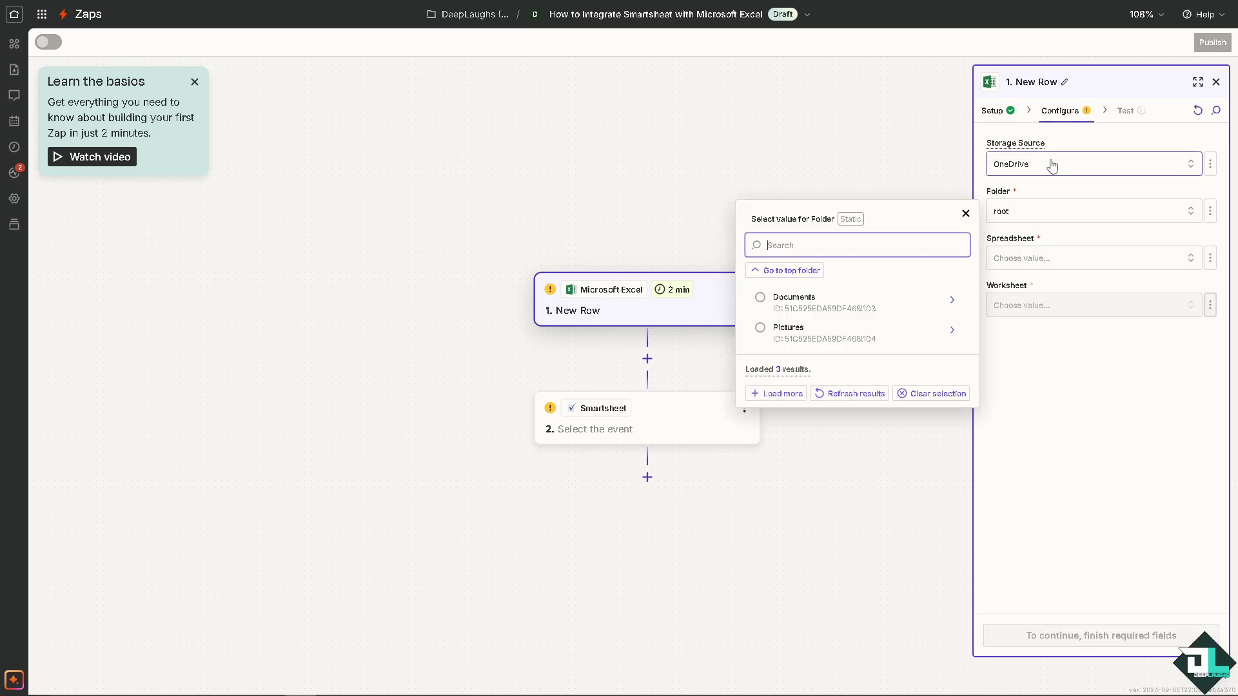
click(1052, 167)
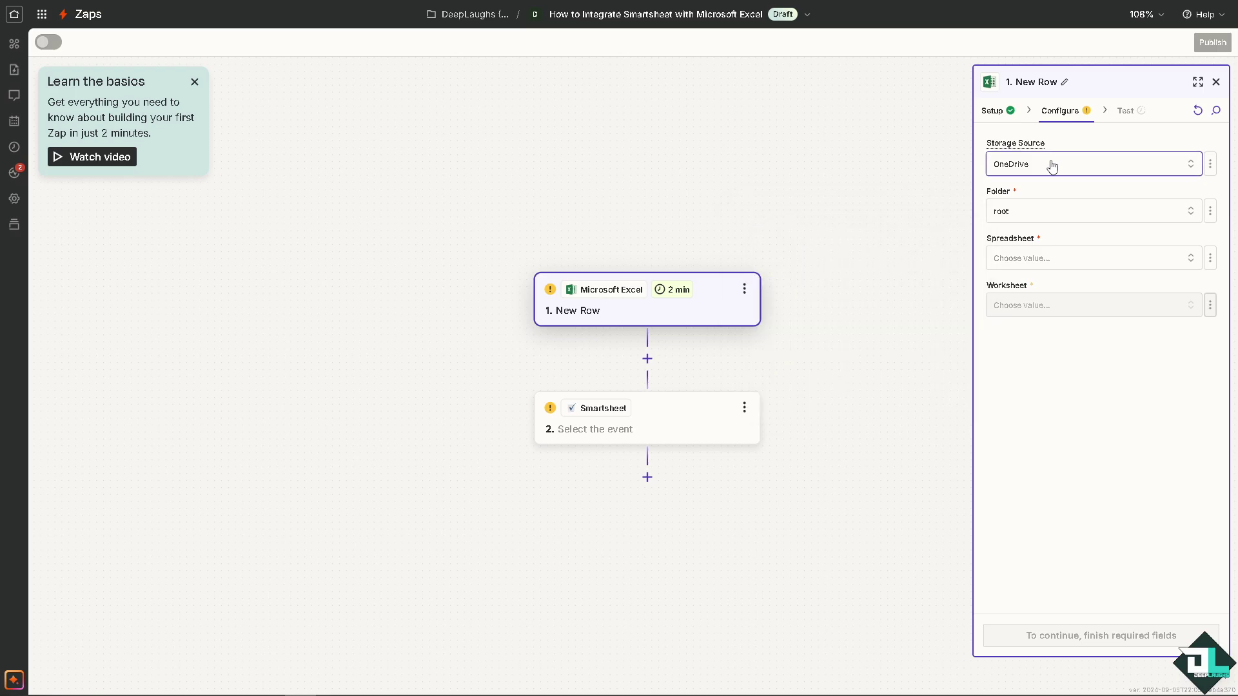
click(1097, 388)
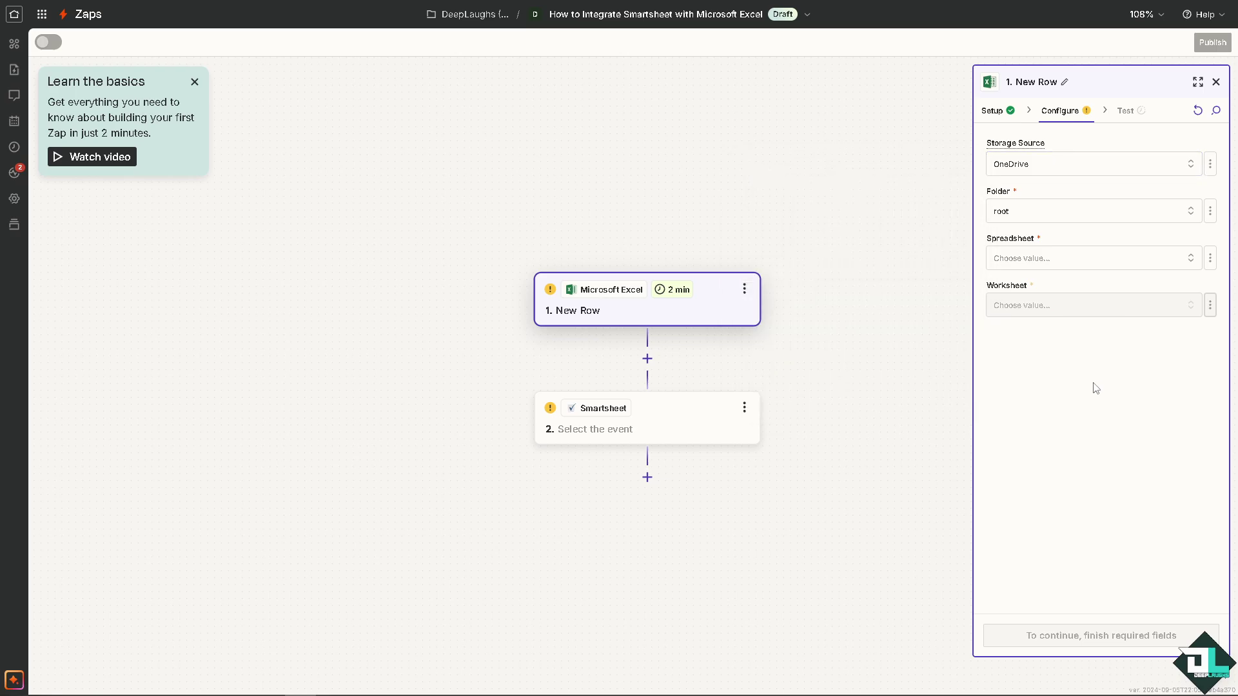
click(1074, 271)
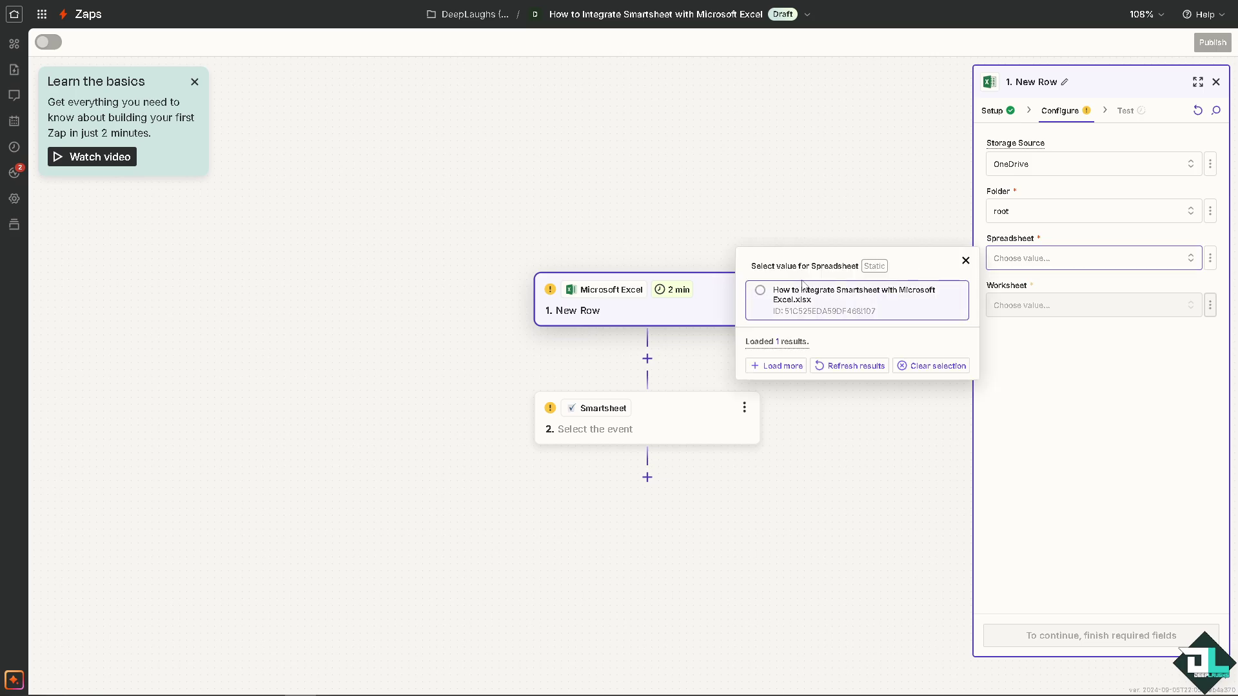
click(799, 294)
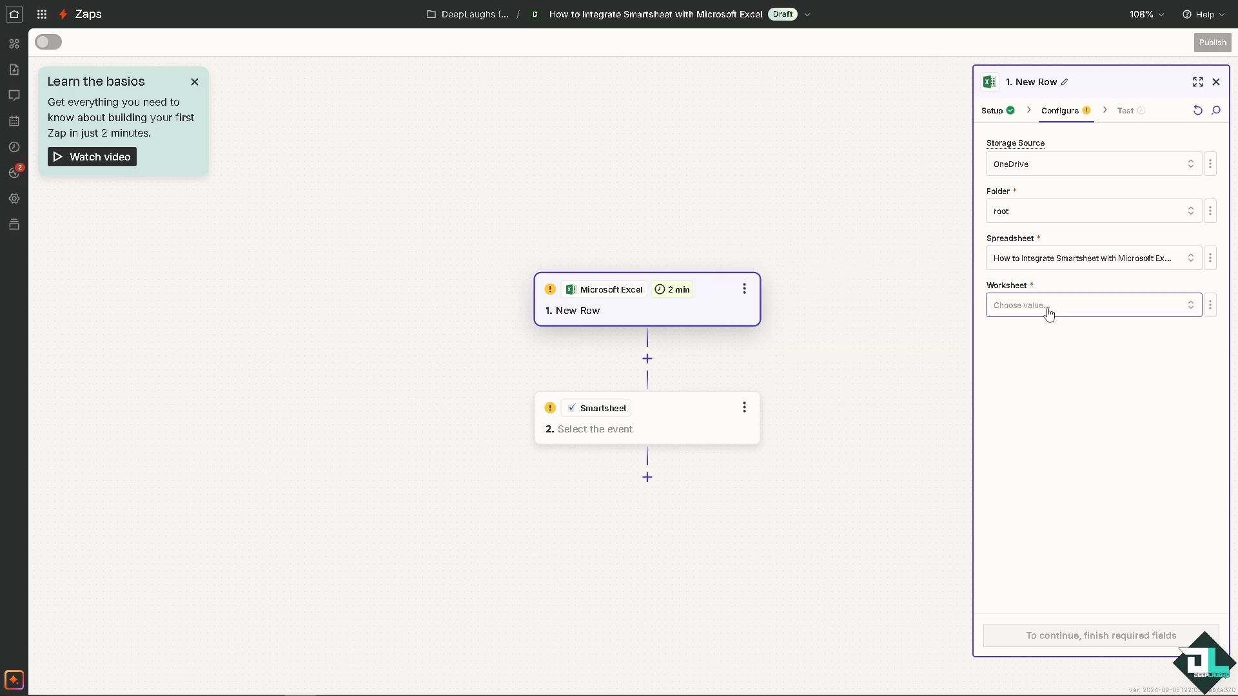
click(1049, 307)
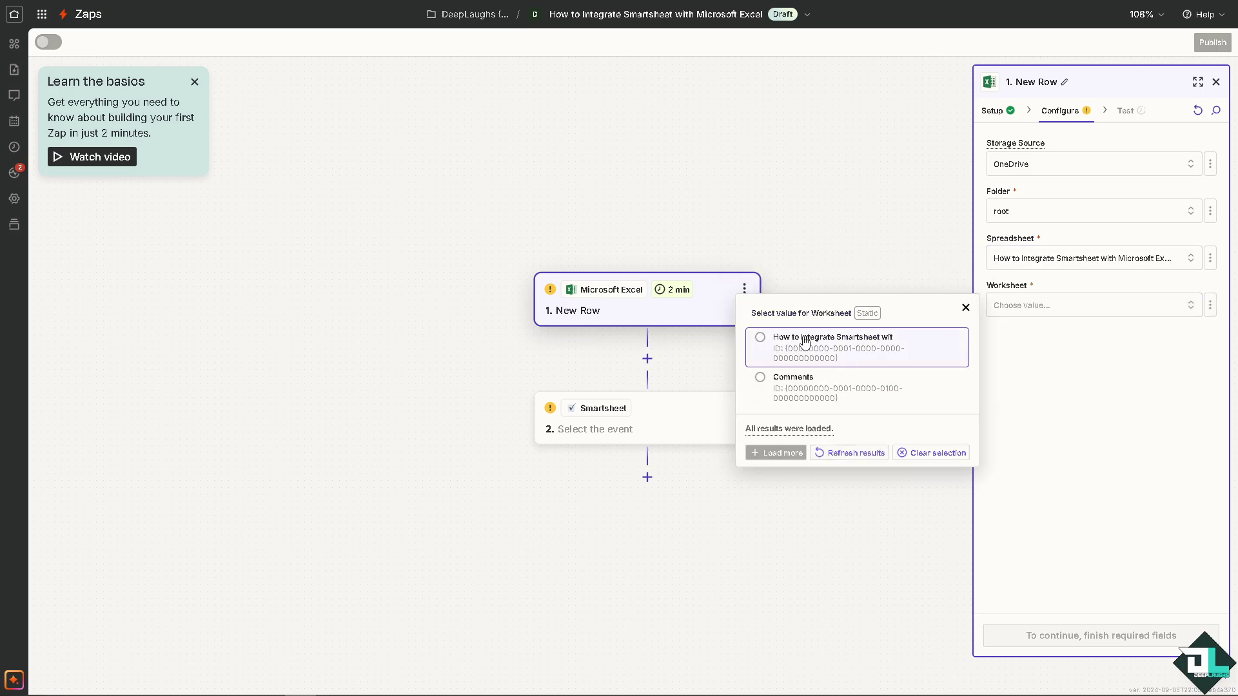
click(807, 340)
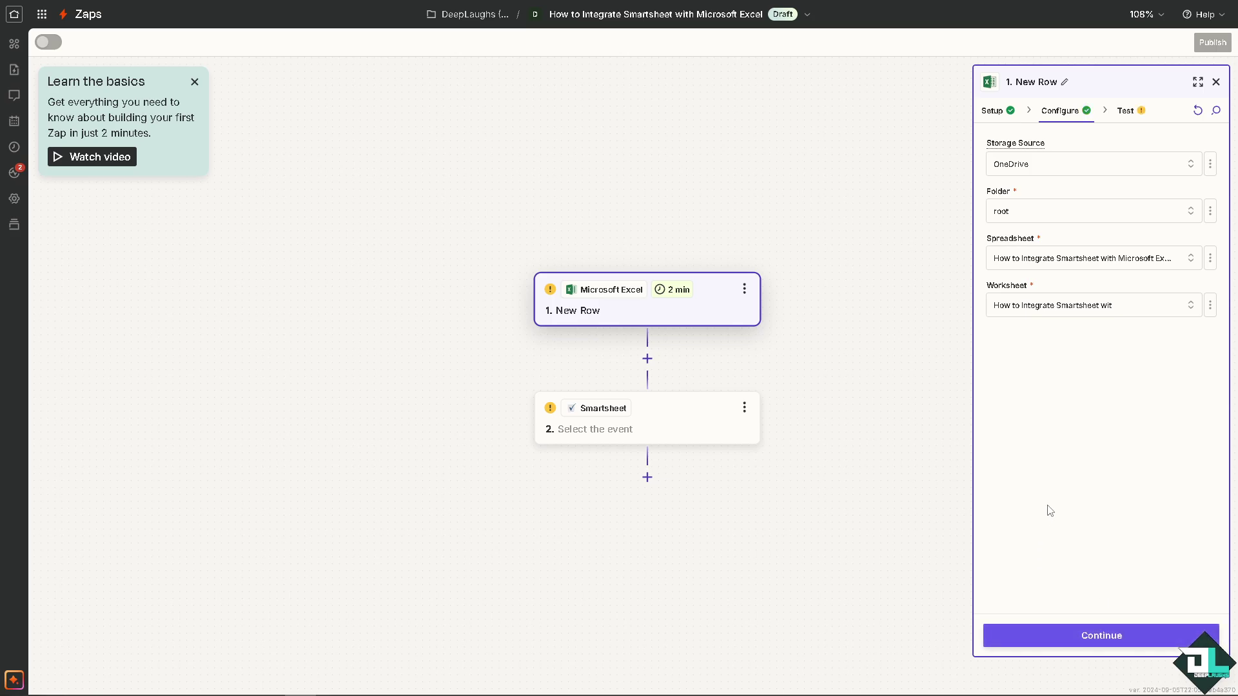
click(1102, 637)
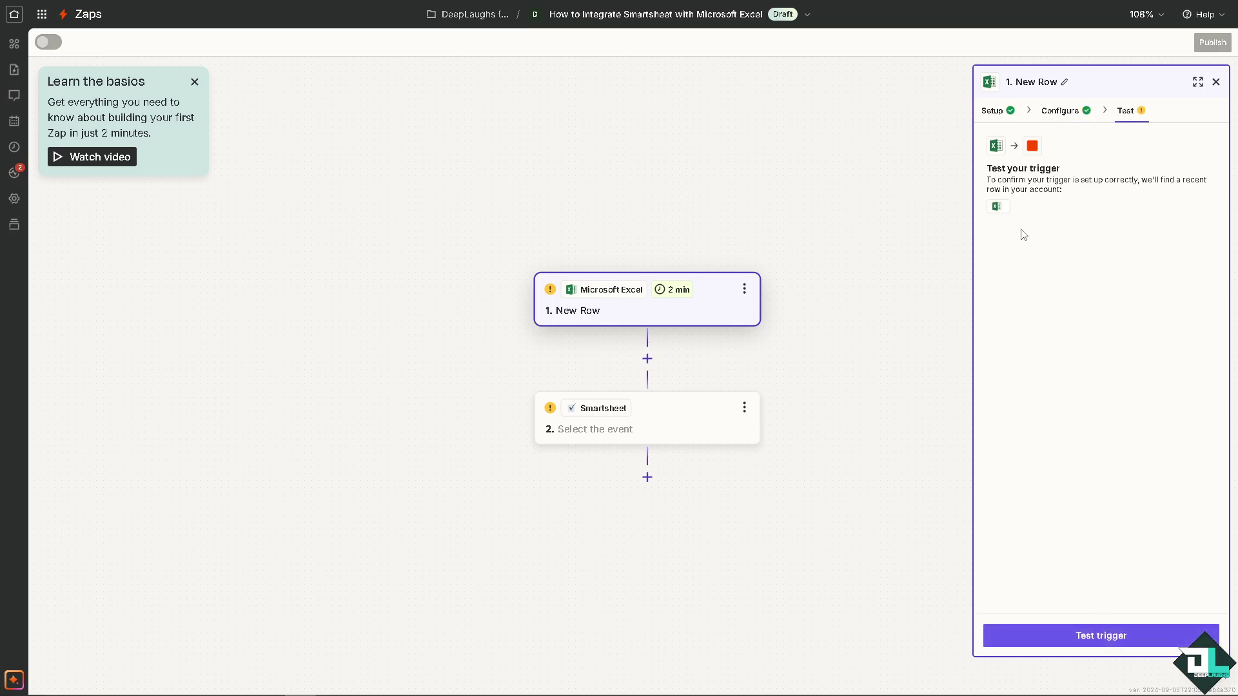
Step: Test the Excel New Row trigger, finding Rows A–C, and continue with the selected record
click(1057, 633)
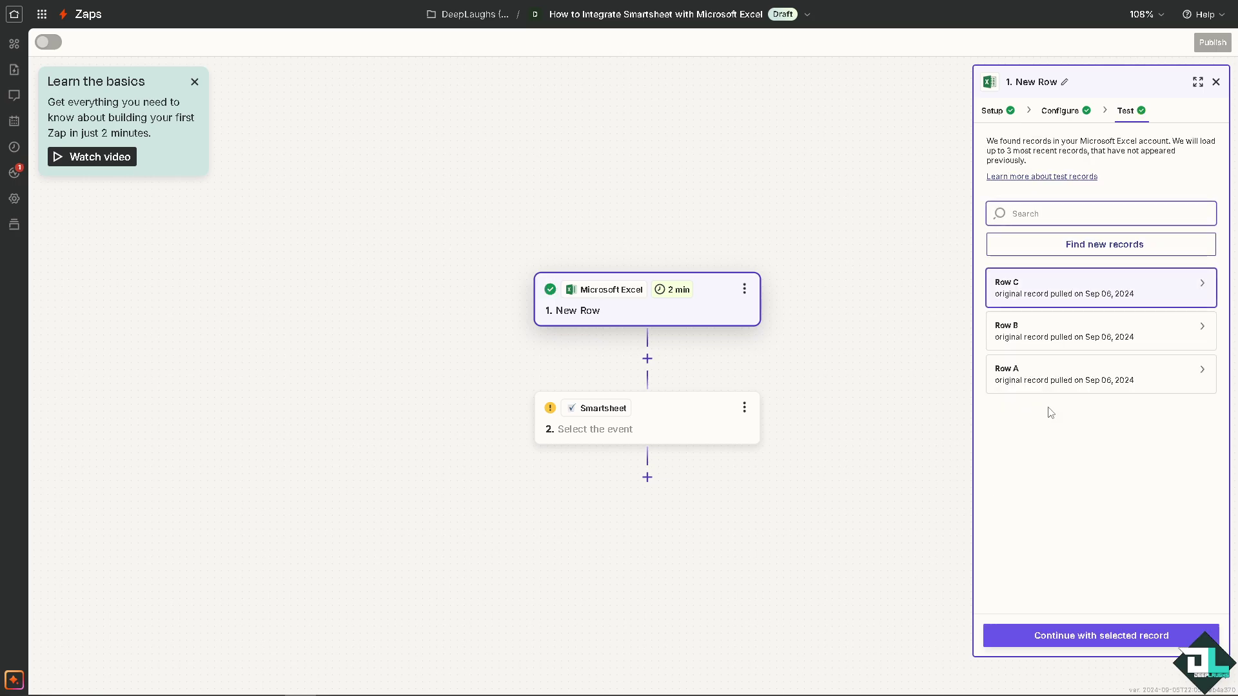
click(1058, 636)
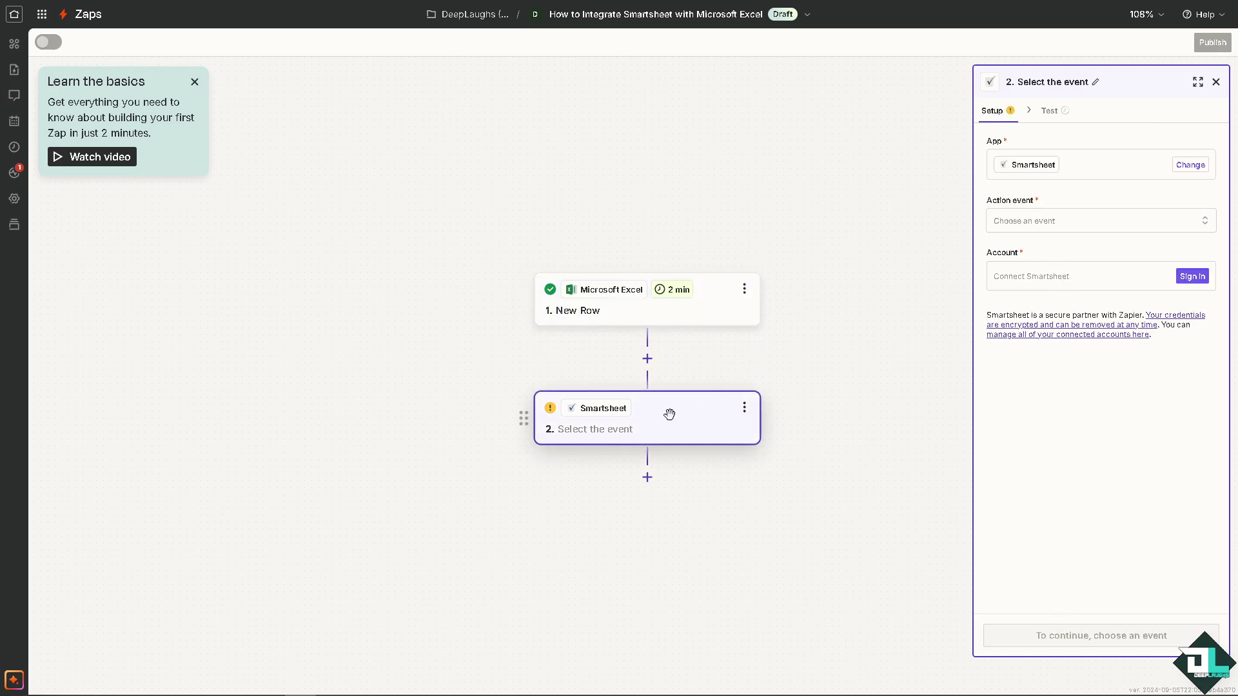
Step: Set the Smartsheet action event to Add Row to Sheet
click(1061, 223)
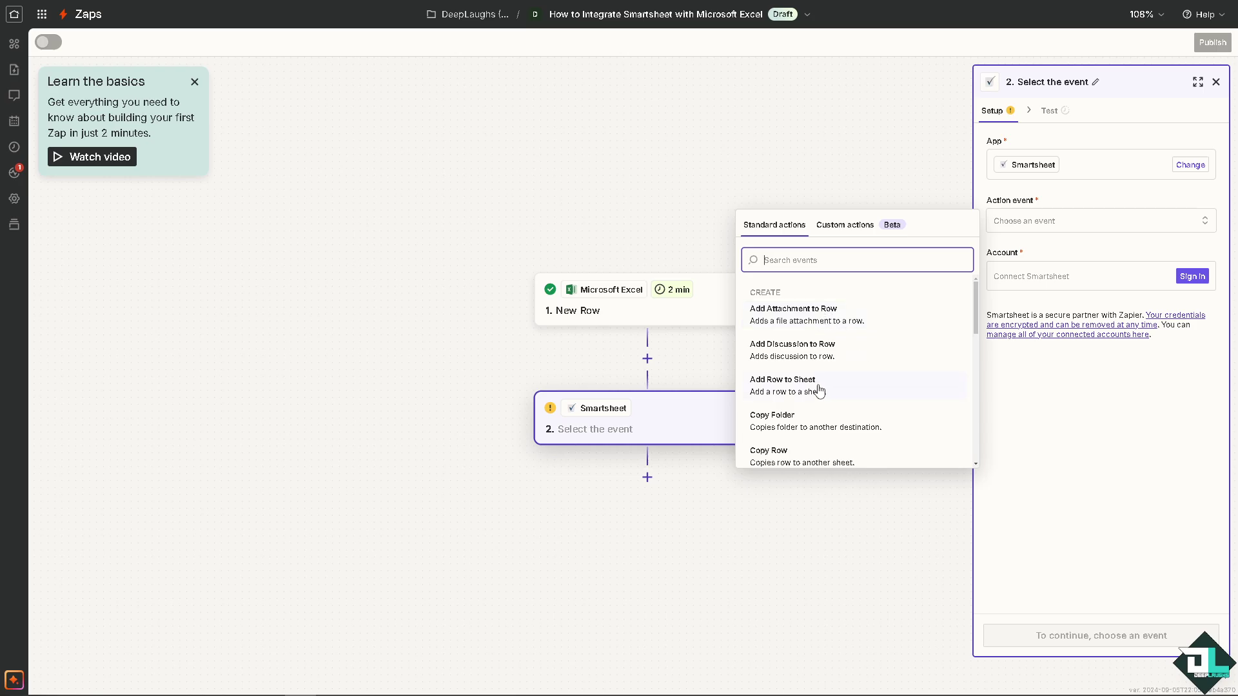
click(793, 396)
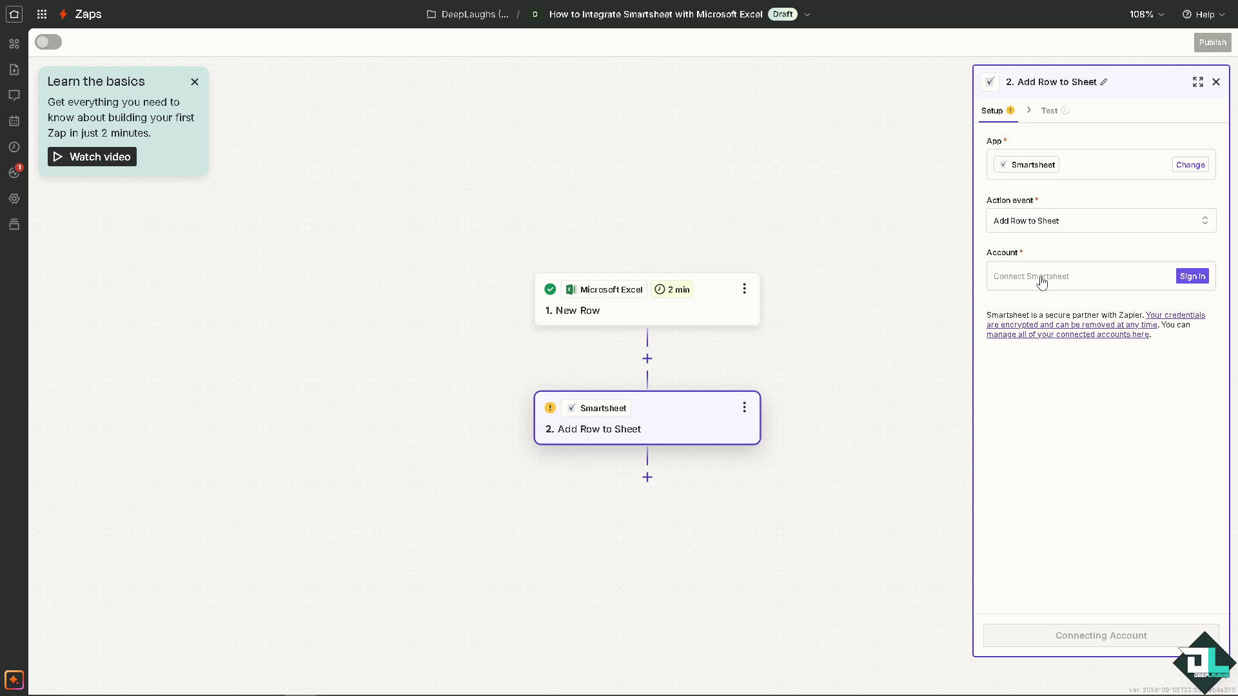
Step: Sign in to Smartsheet and allow Zapier access to the account
click(1191, 277)
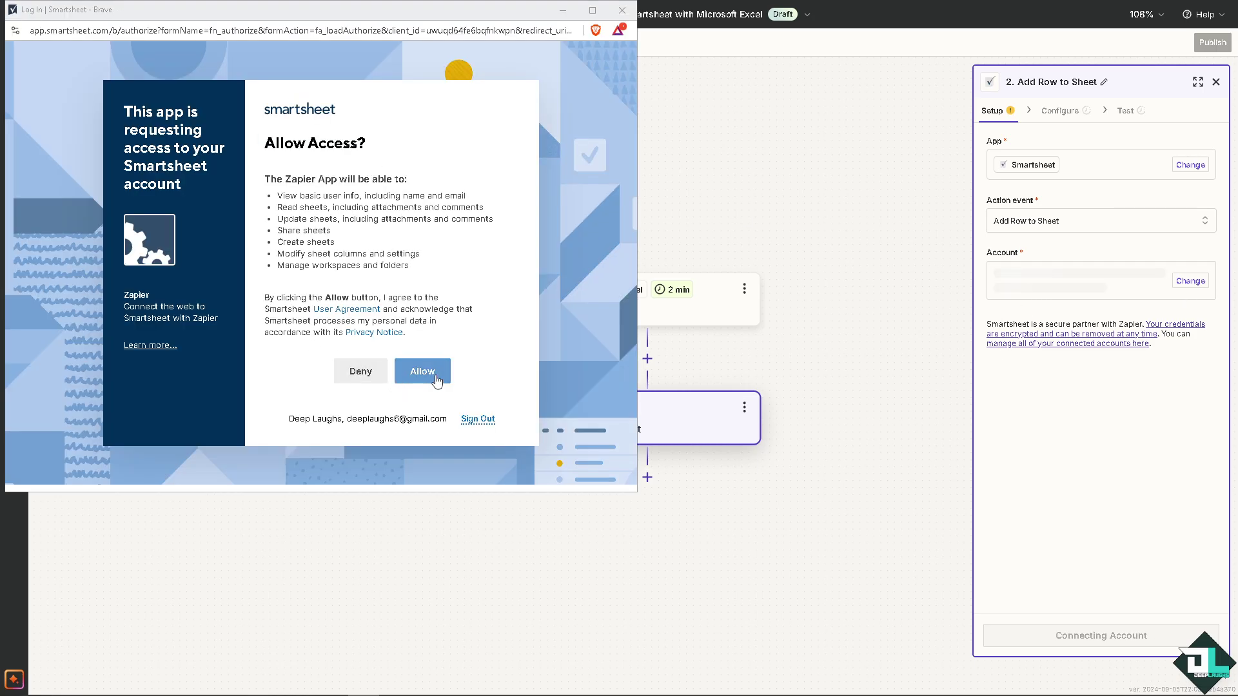
click(436, 381)
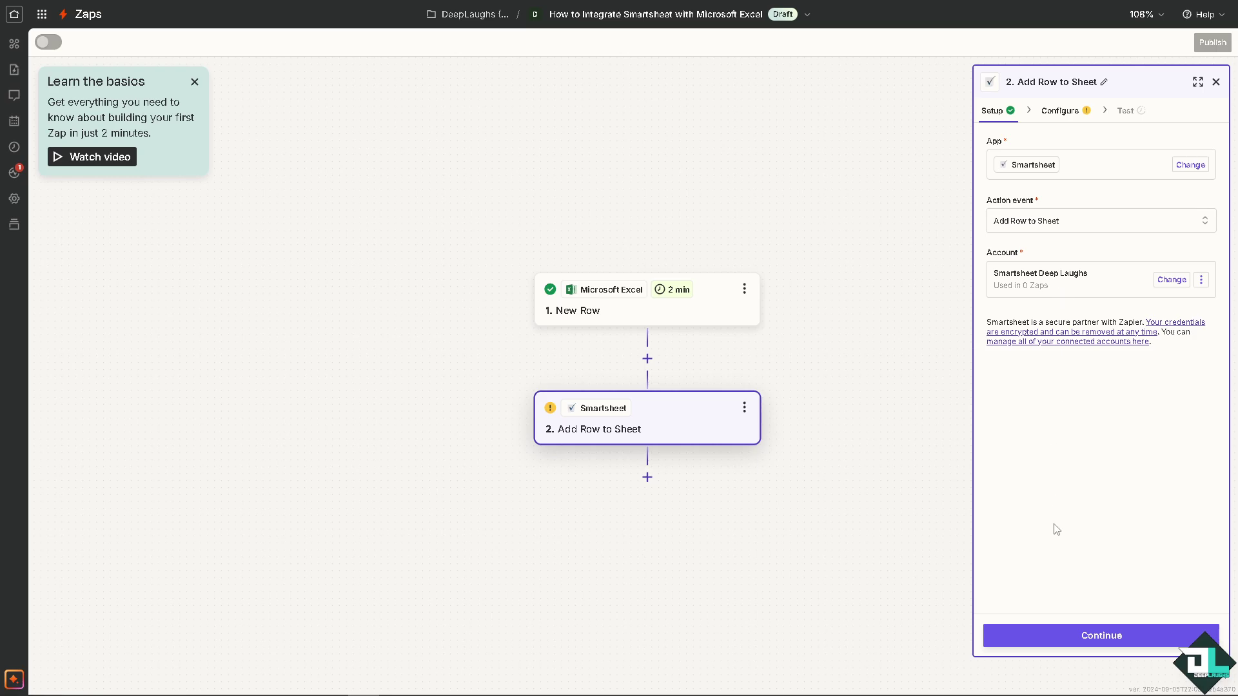
Step: Point the Smartsheet action at the 'How to Integrate Smartsheet with Microsoft Excel' sheet, adding rows To Top
click(1051, 637)
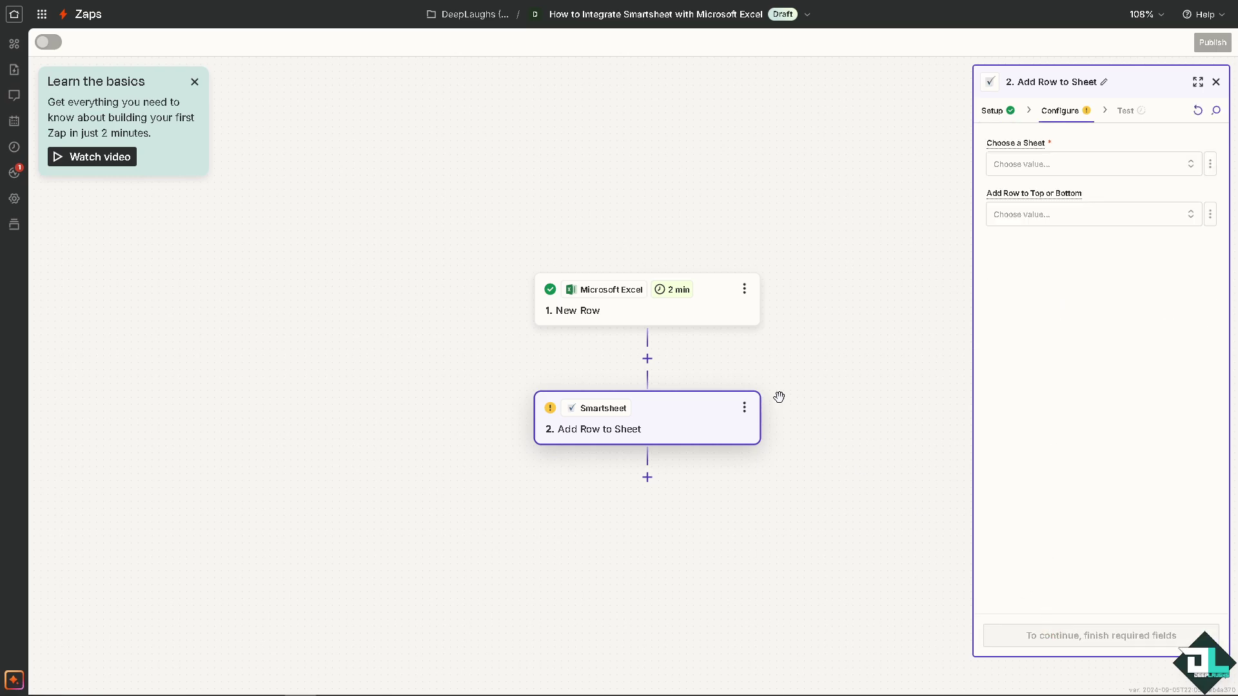
click(1080, 165)
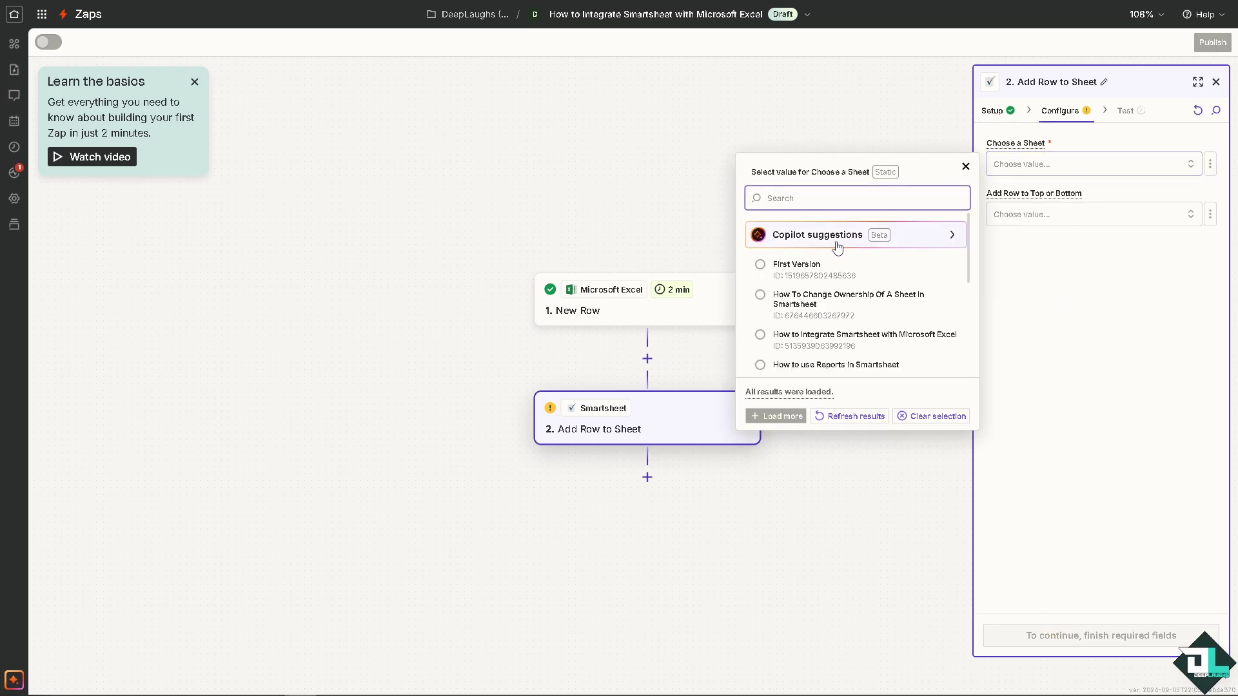
click(821, 342)
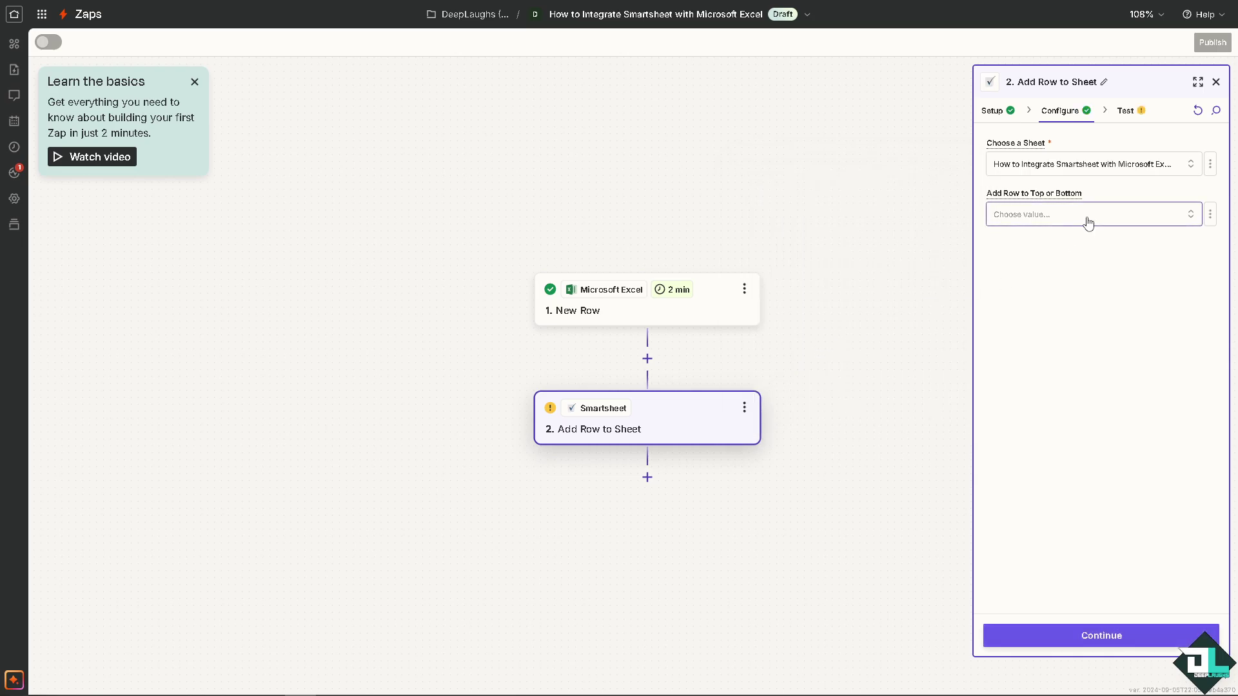
click(1089, 223)
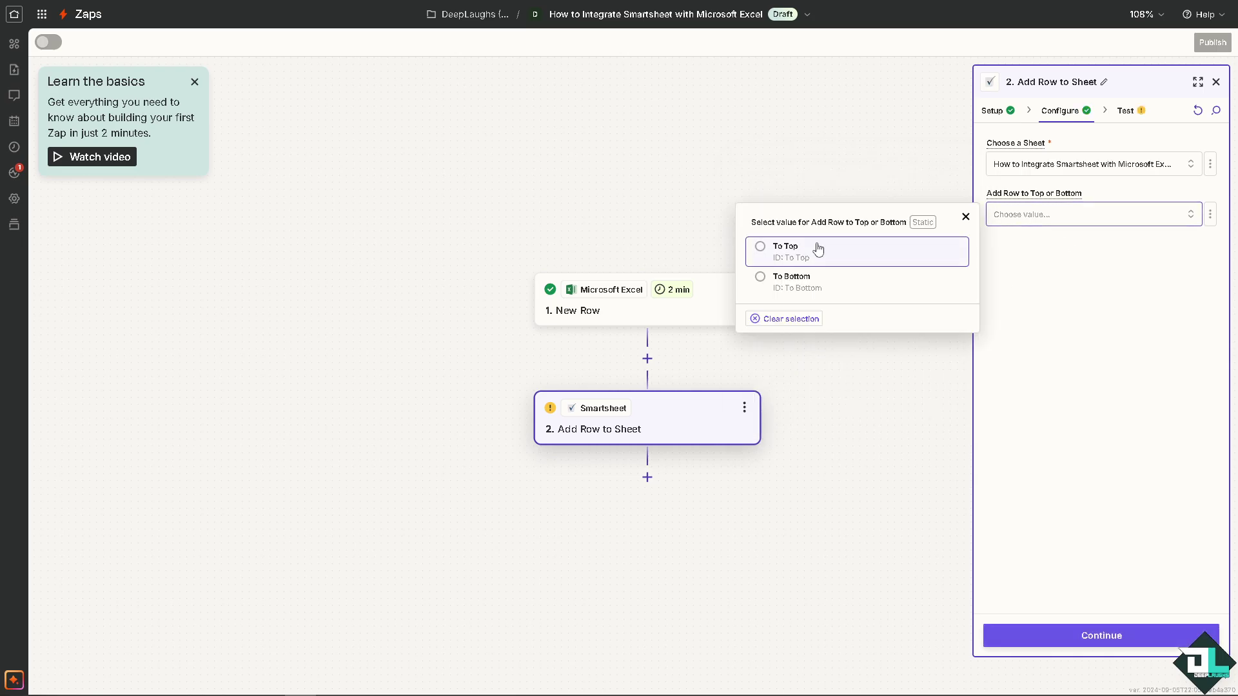
click(787, 251)
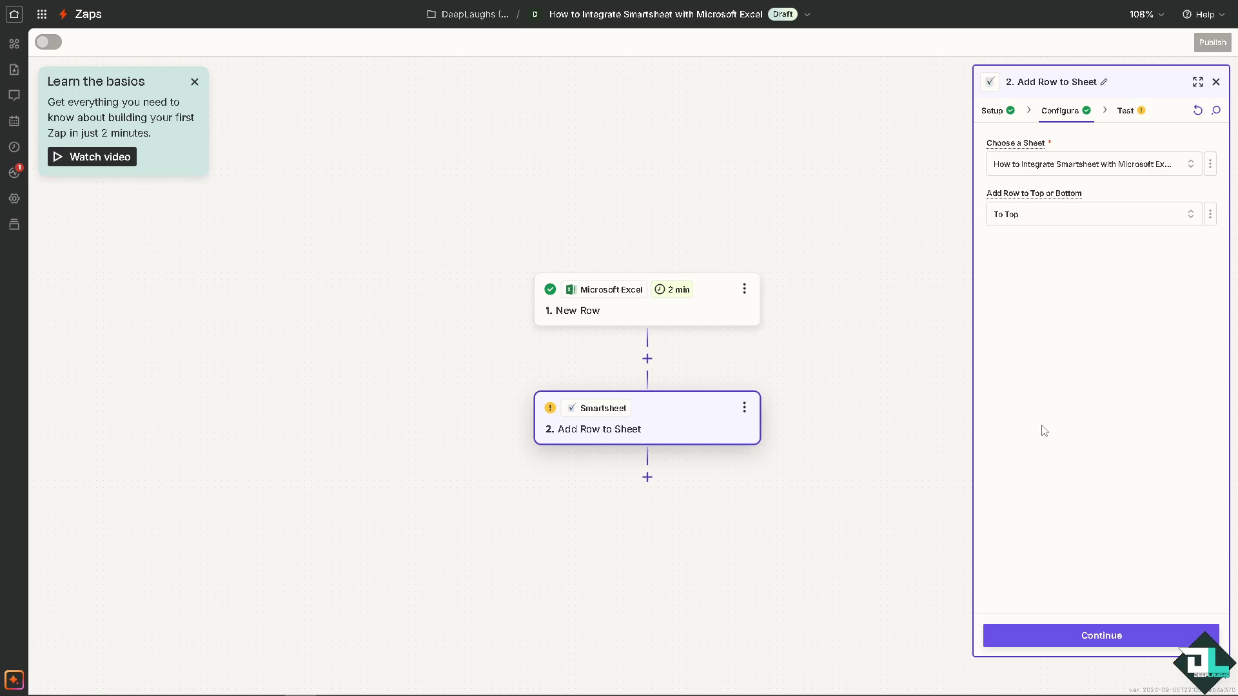
click(1062, 637)
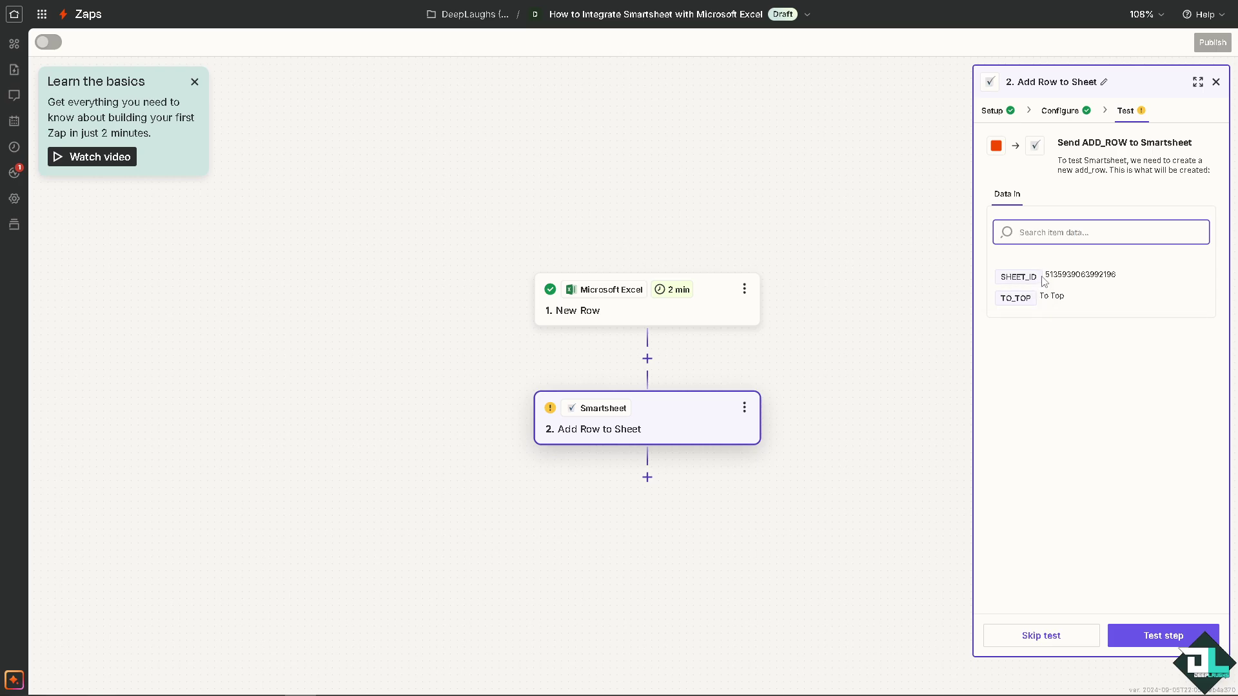
Step: Test the Smartsheet step, then skip the test after it fails for lack of data
click(1162, 640)
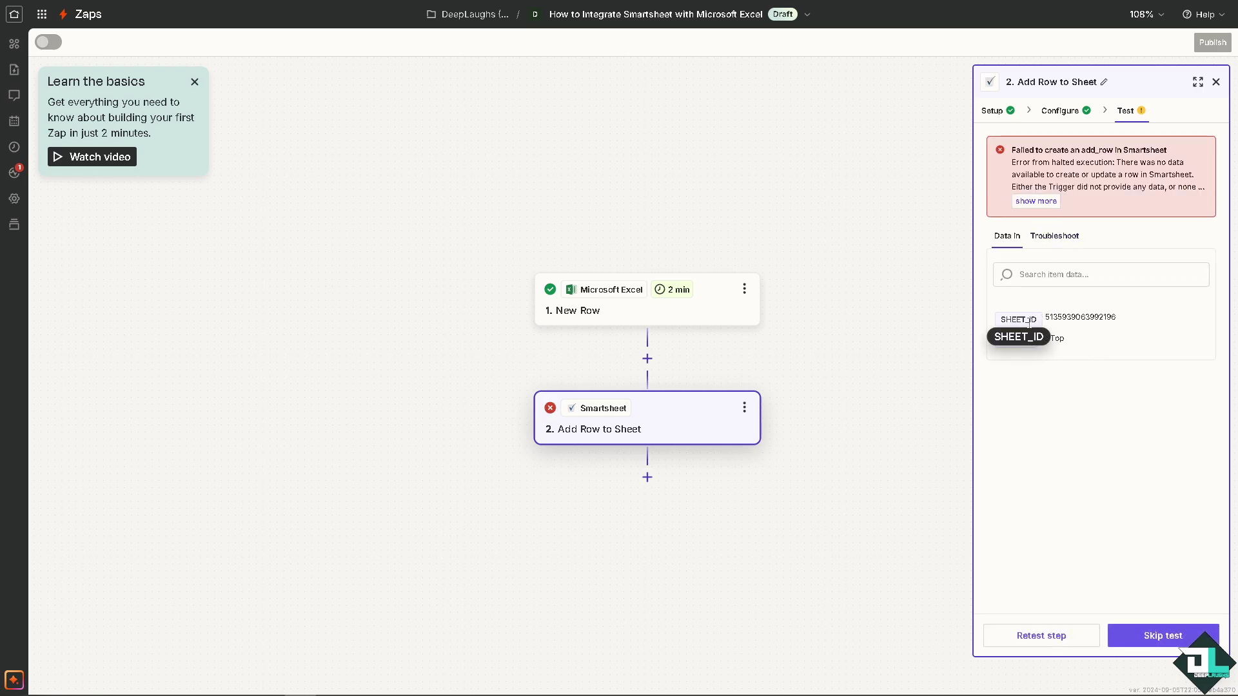
click(1044, 274)
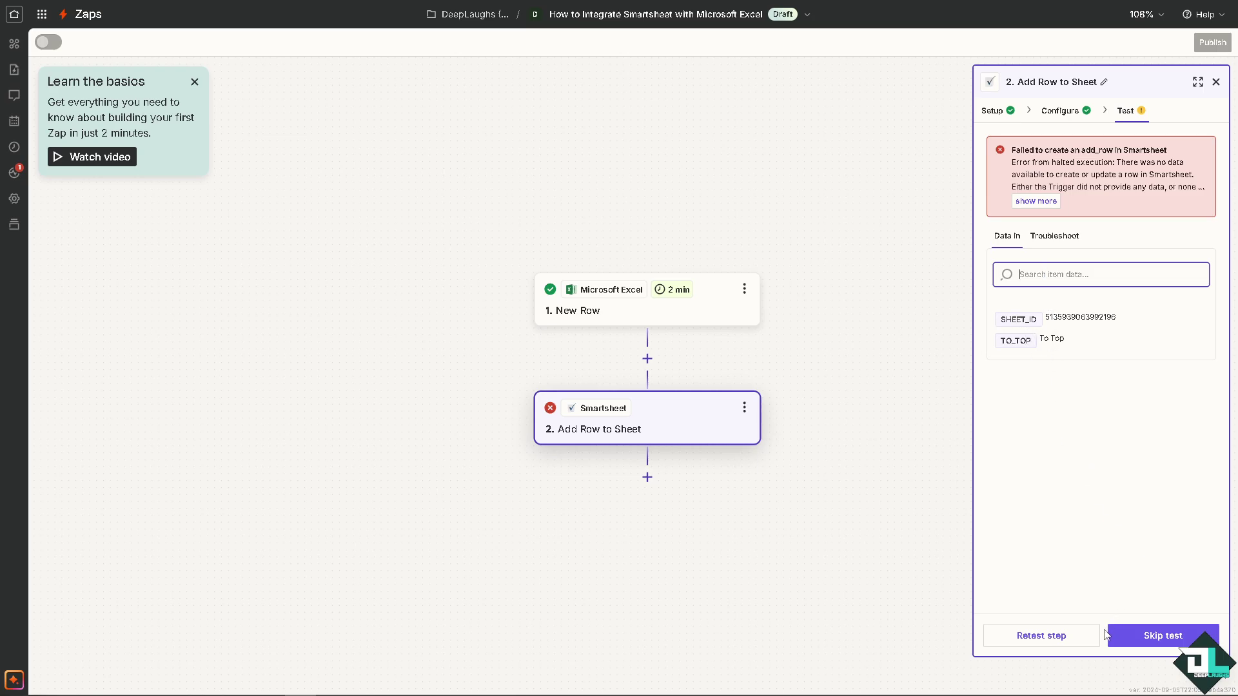
click(1132, 636)
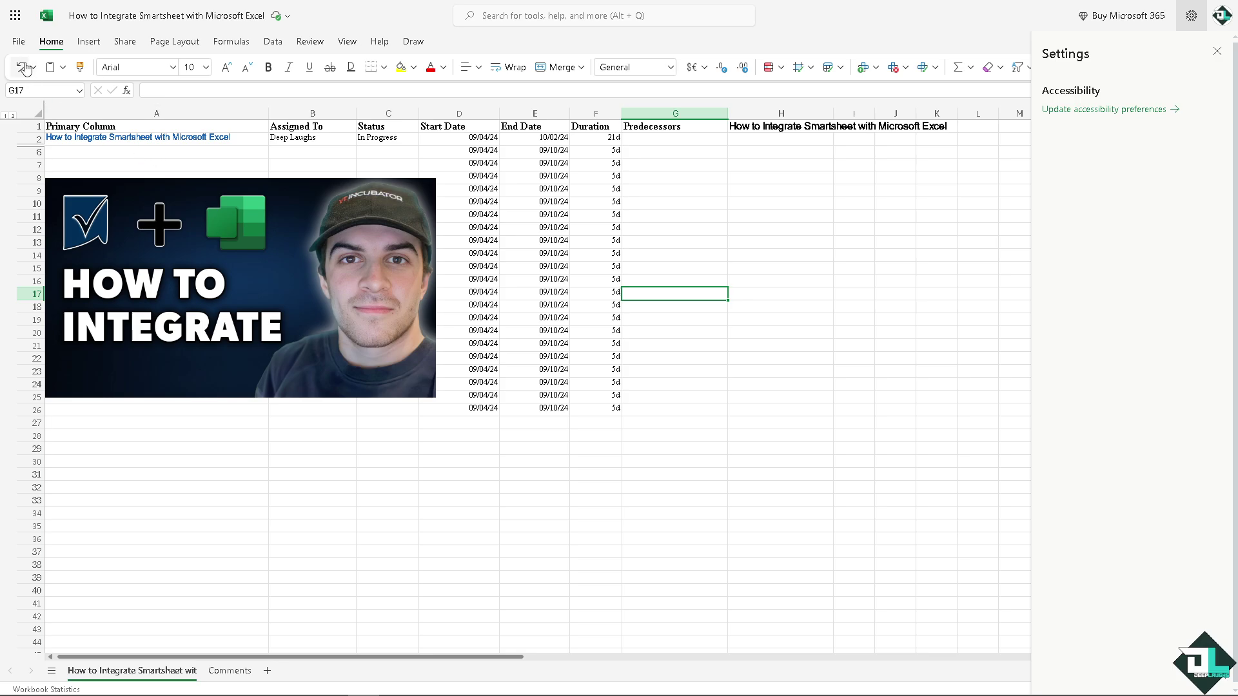
Step: Bring up the Get Add-ins page from Excel Online's File menu
click(19, 41)
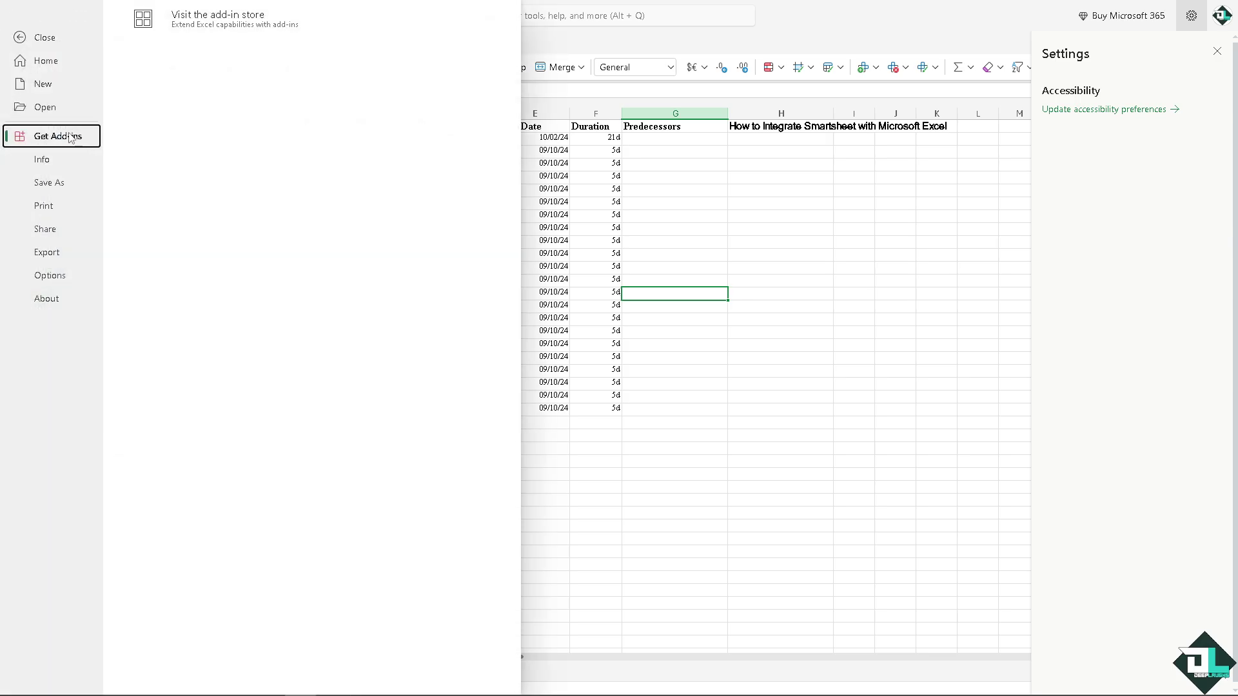
Step: Search the add-in store for 'coefficient' and add Coefficient, accepting its licence terms
click(192, 21)
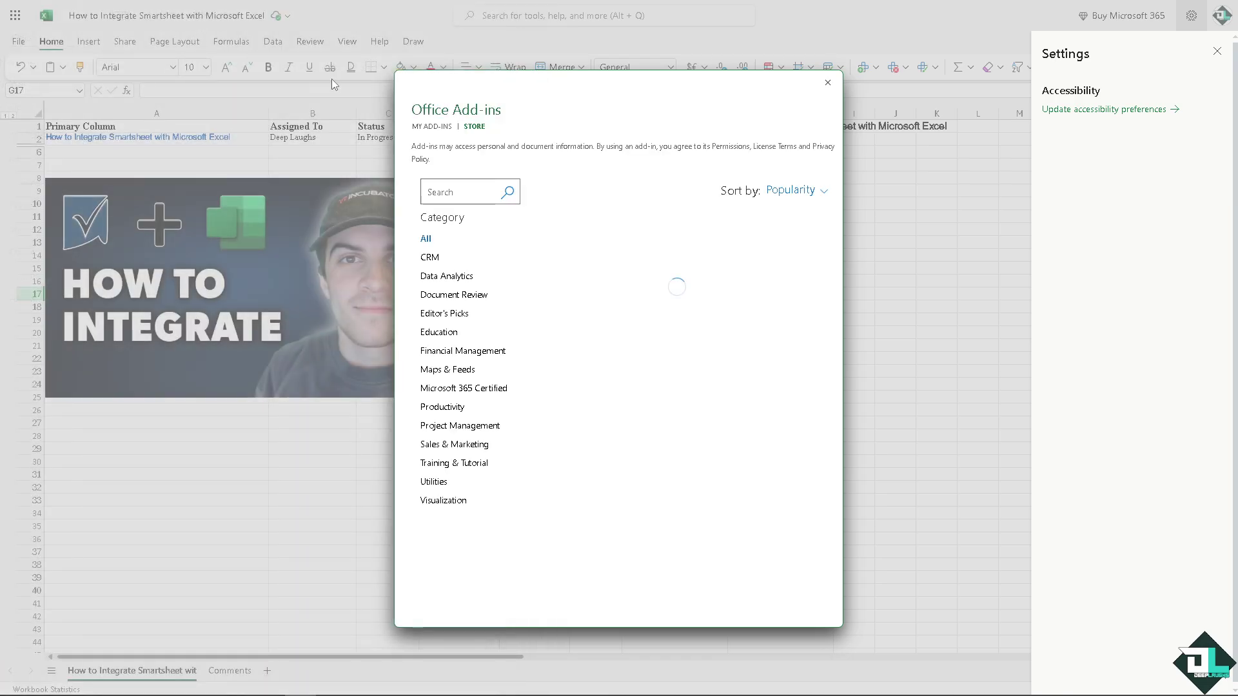
click(469, 190)
text(Coe)
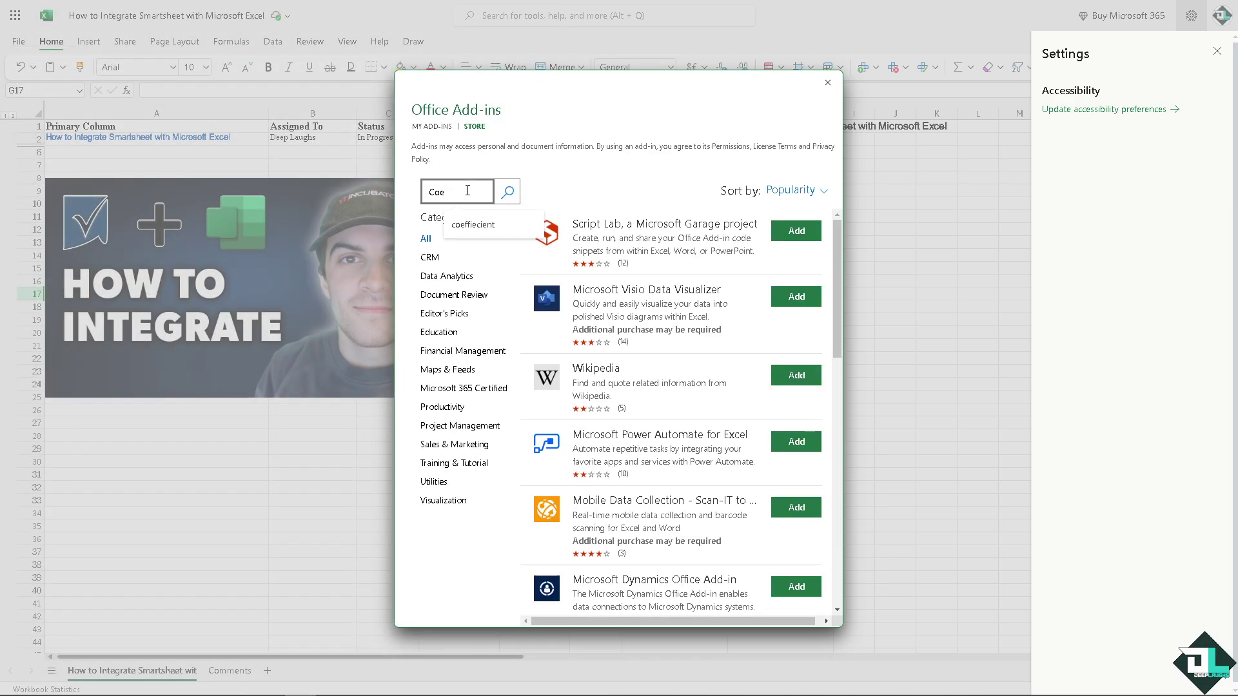
key(Down)
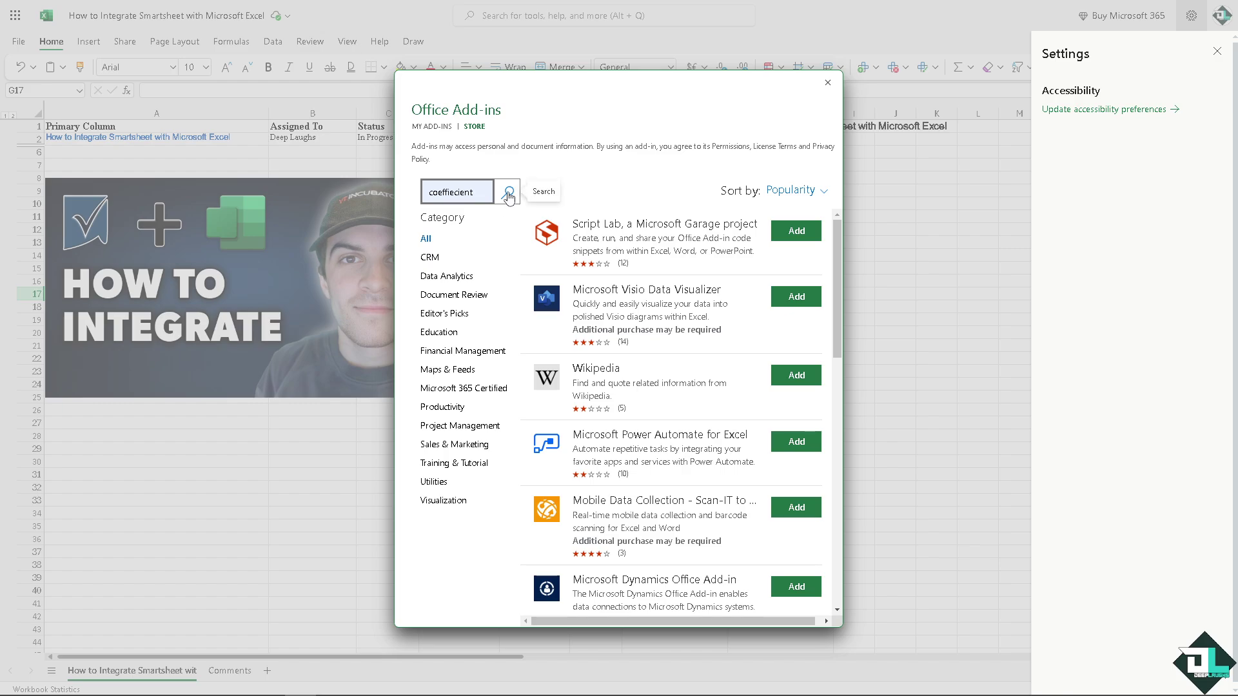
click(508, 193)
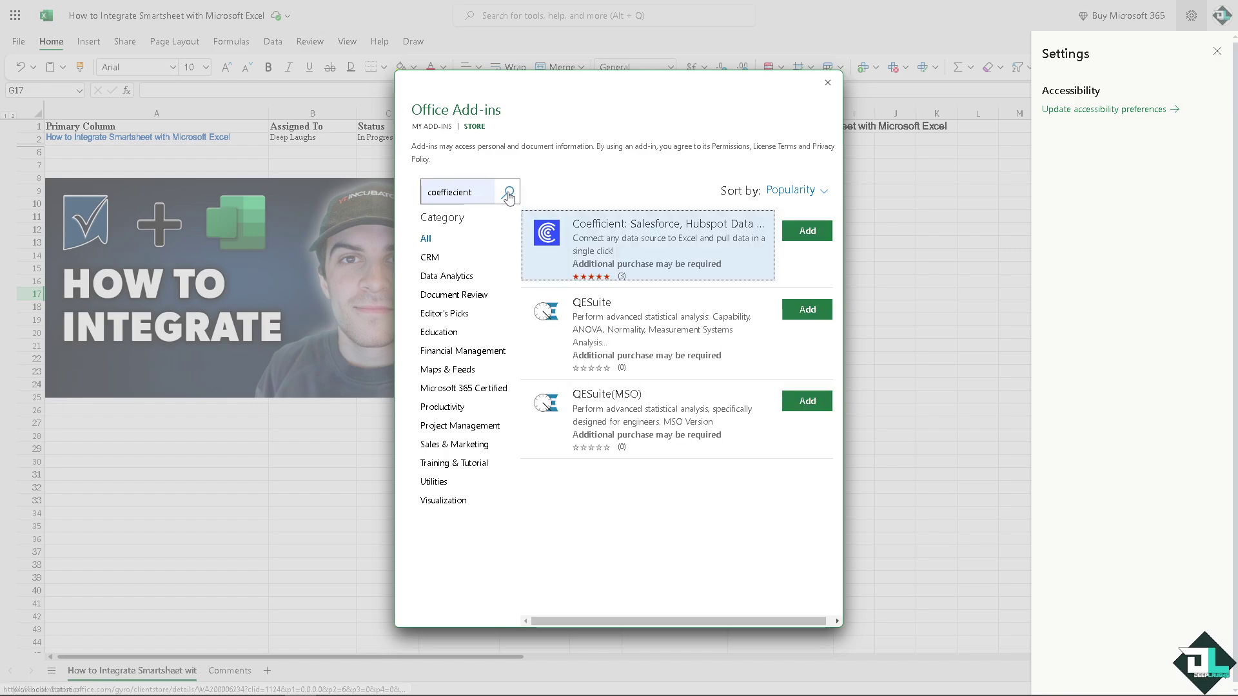
click(812, 231)
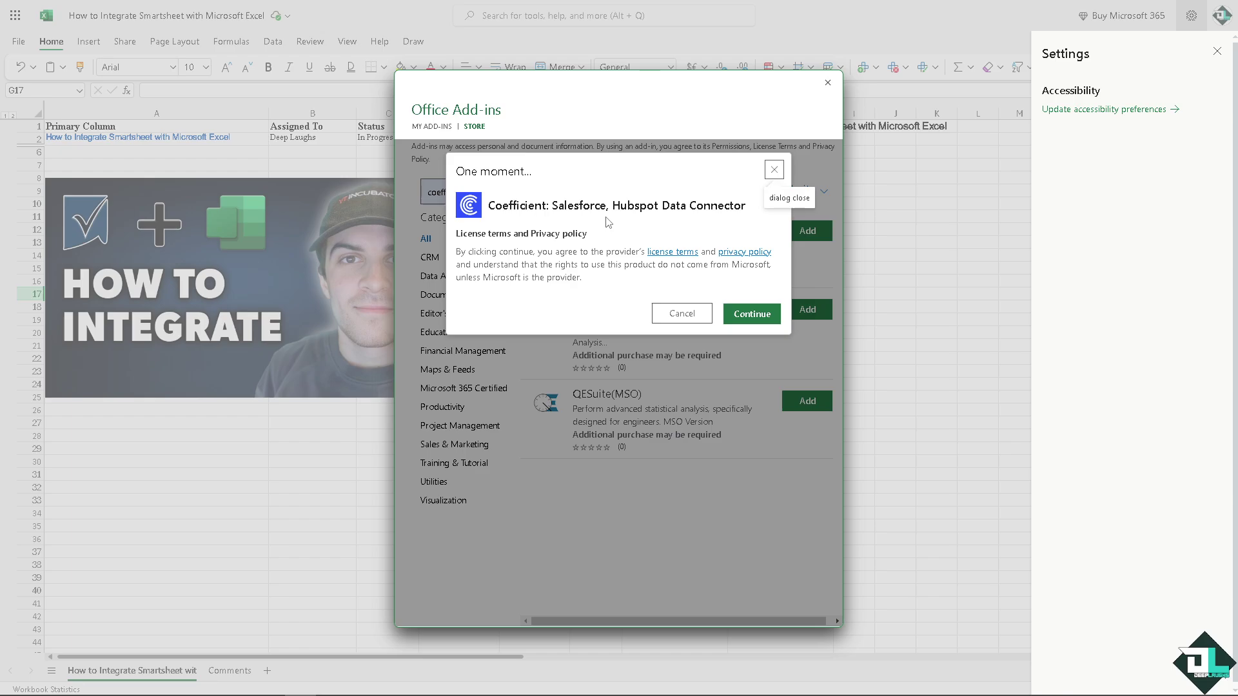
click(750, 314)
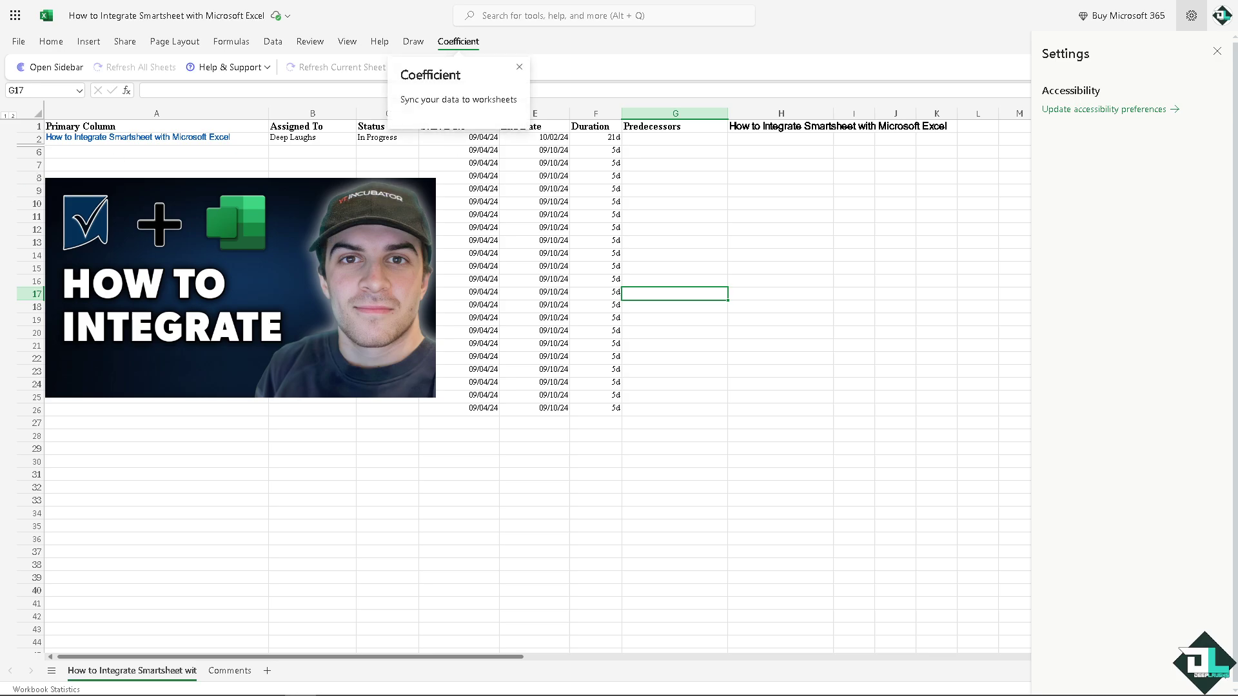
Step: Dismiss the Coefficient intro, try opening its sidebar, and close the add-in blocked error
click(519, 67)
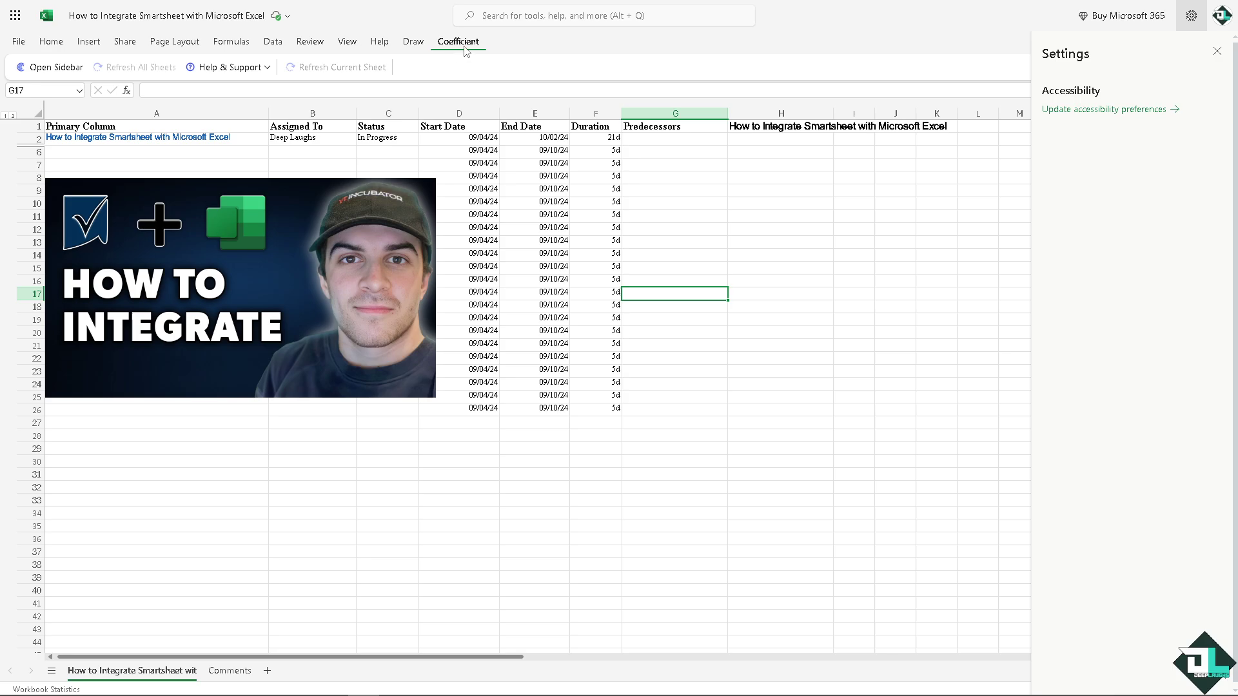
click(58, 67)
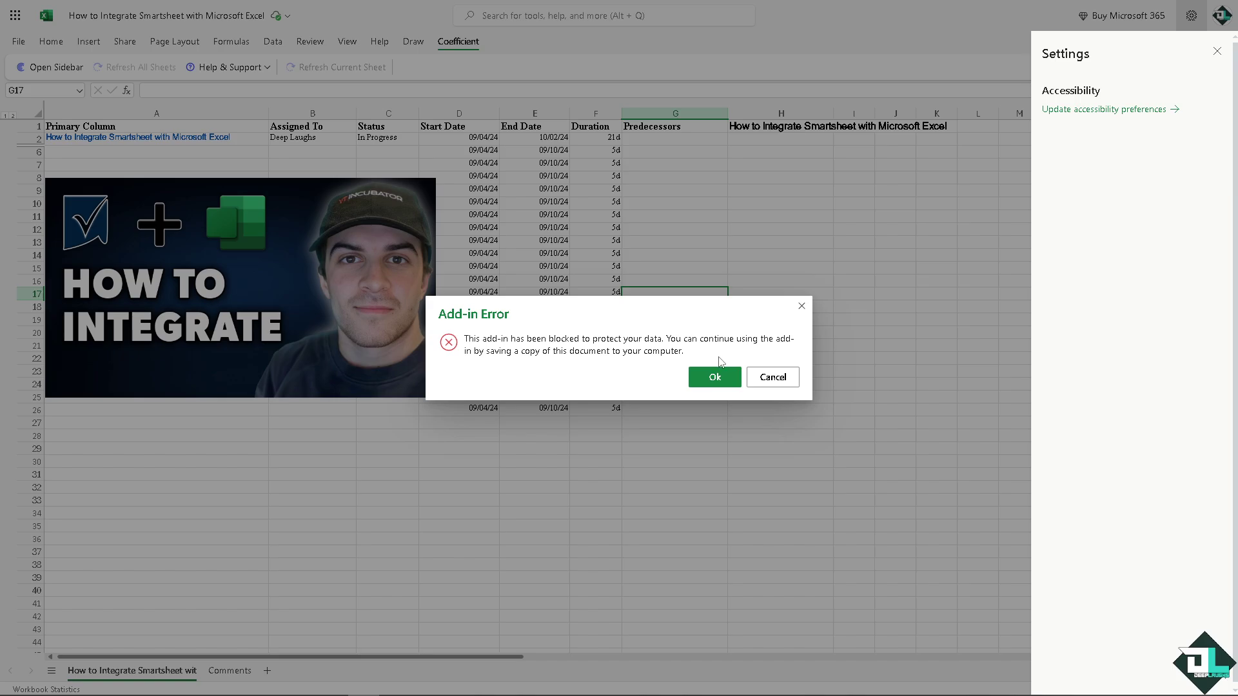
click(721, 381)
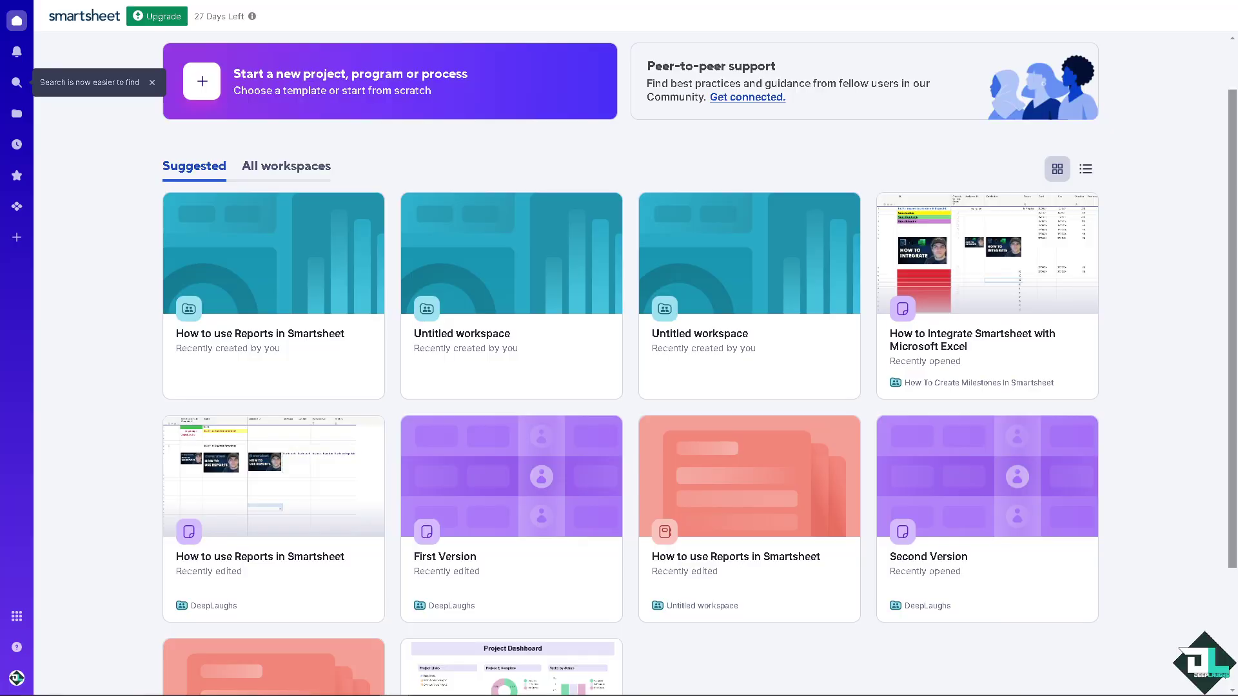
Step: Open the 'How to Integrate Smartsheet with Microsoft Excel' card from the Smartsheet home page
click(968, 341)
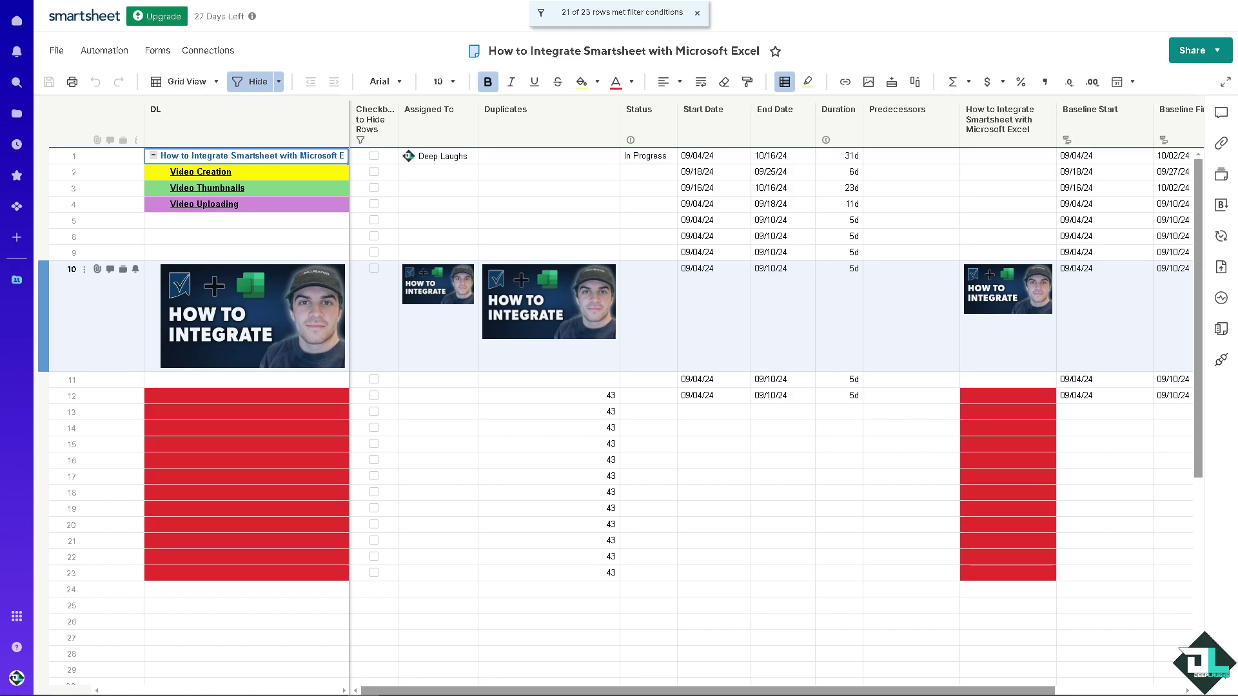
click(61, 56)
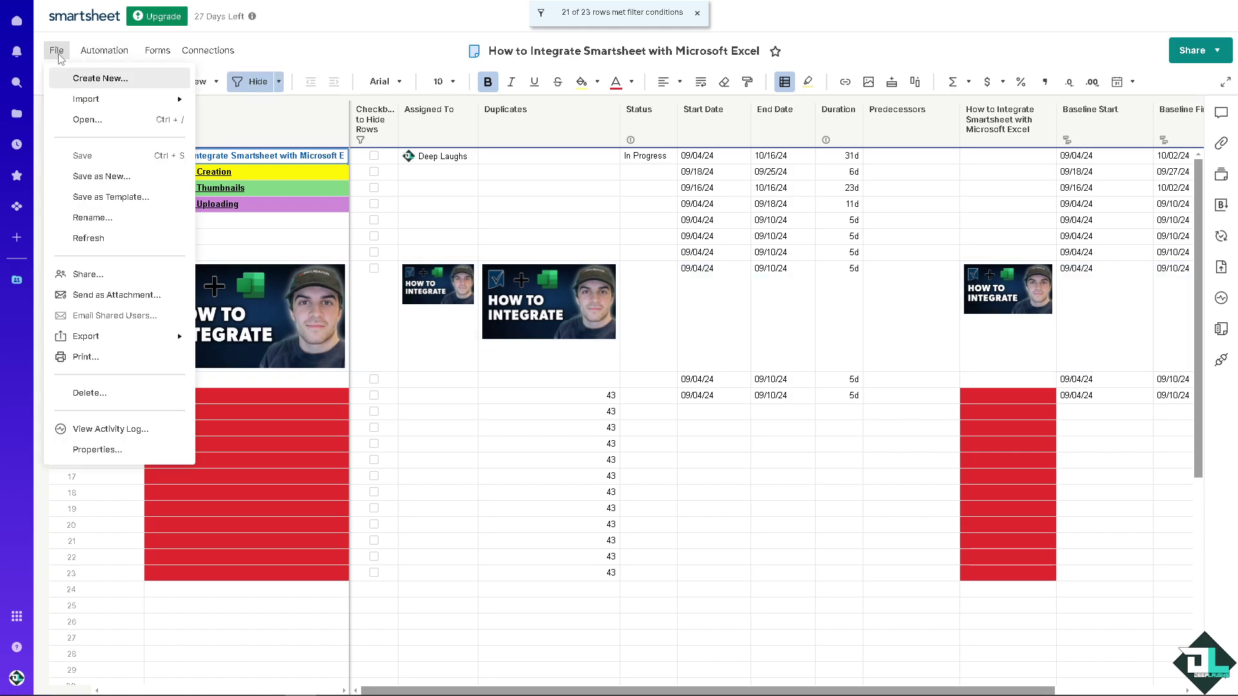
mouse_move(132, 337)
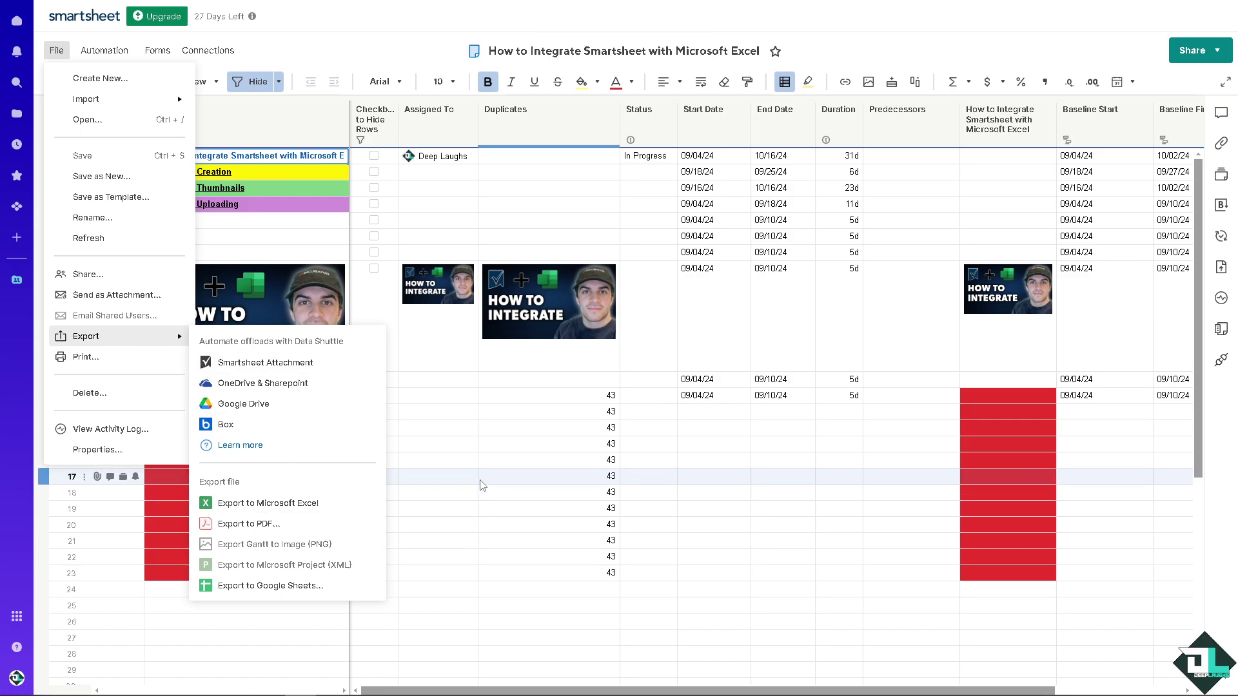
click(496, 477)
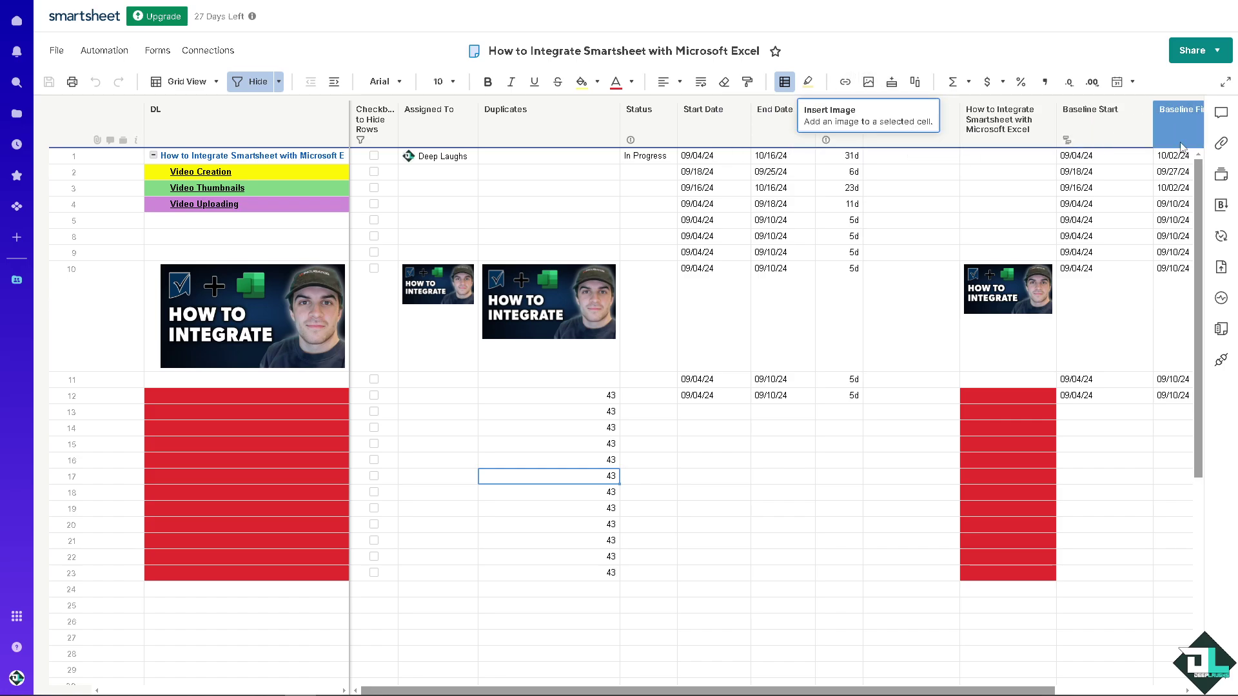
Step: Show the sheet's Attachments panel and enlarge the row 10 thumbnail image
click(1220, 146)
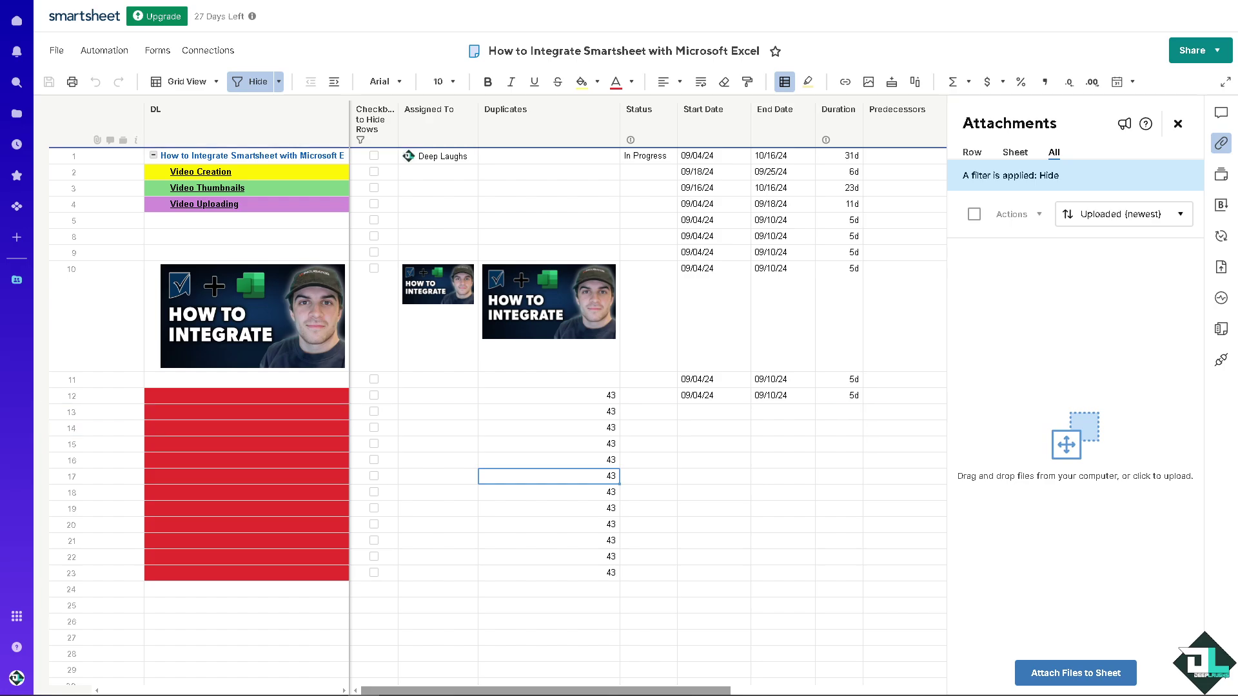
double_click(260, 305)
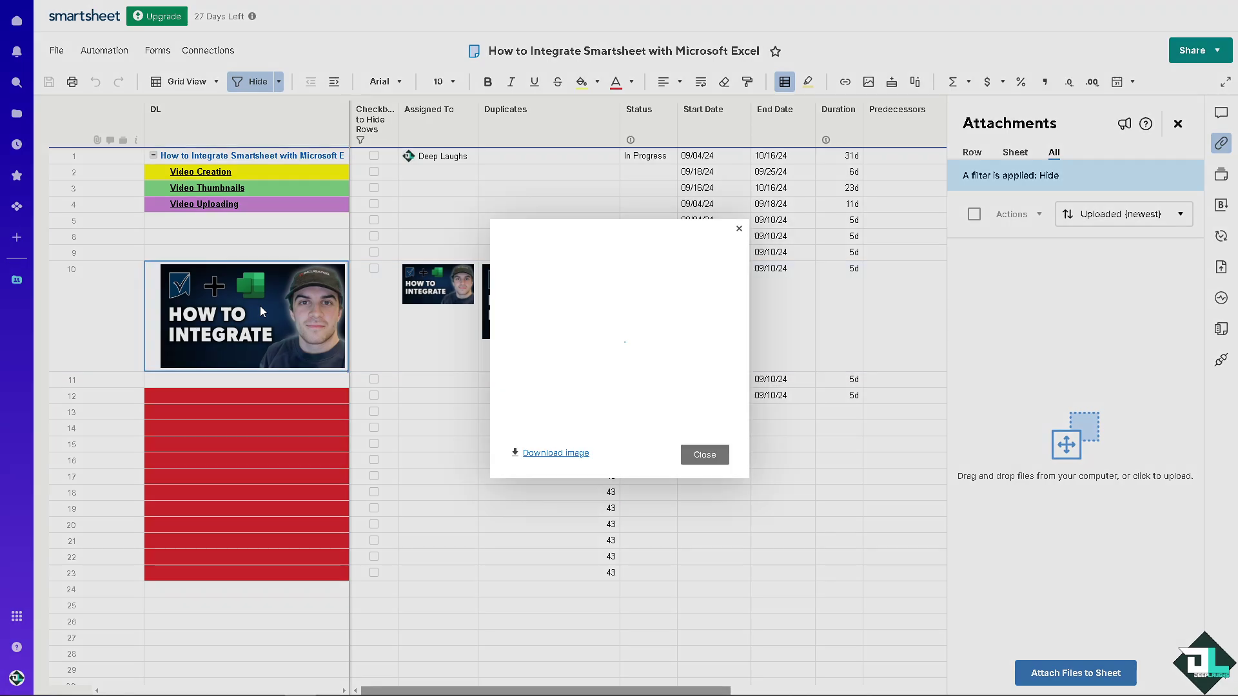